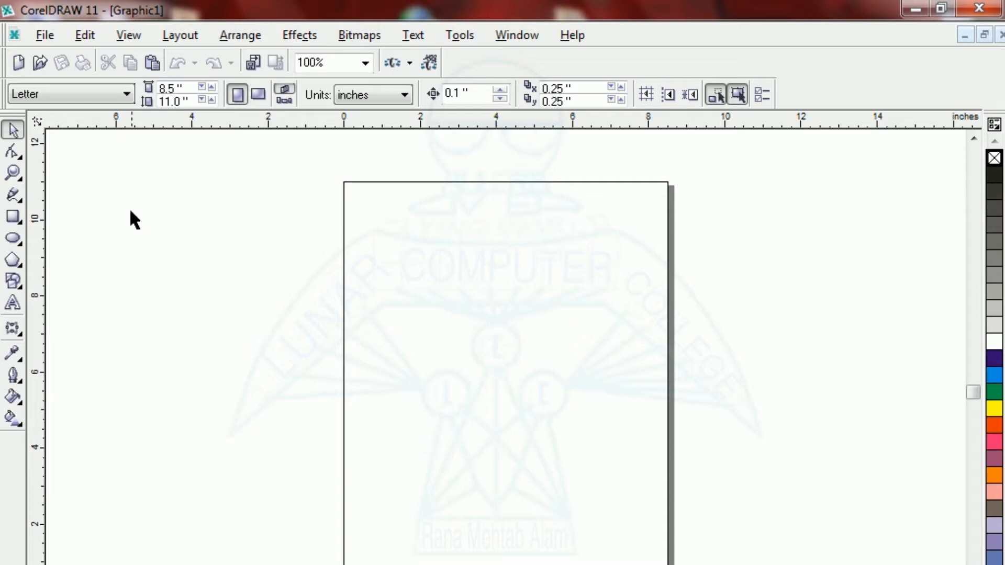
Draw a rectangle in the page's upper-left area and set its size to 0.5 by 0.5 inches
left_click(13, 217)
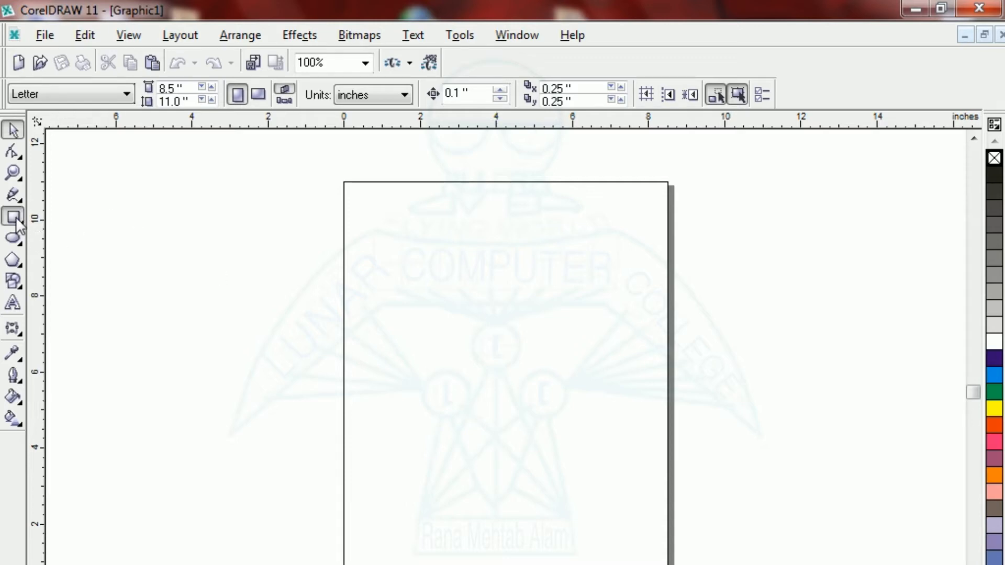
left_click_drag(371, 232, 423, 292)
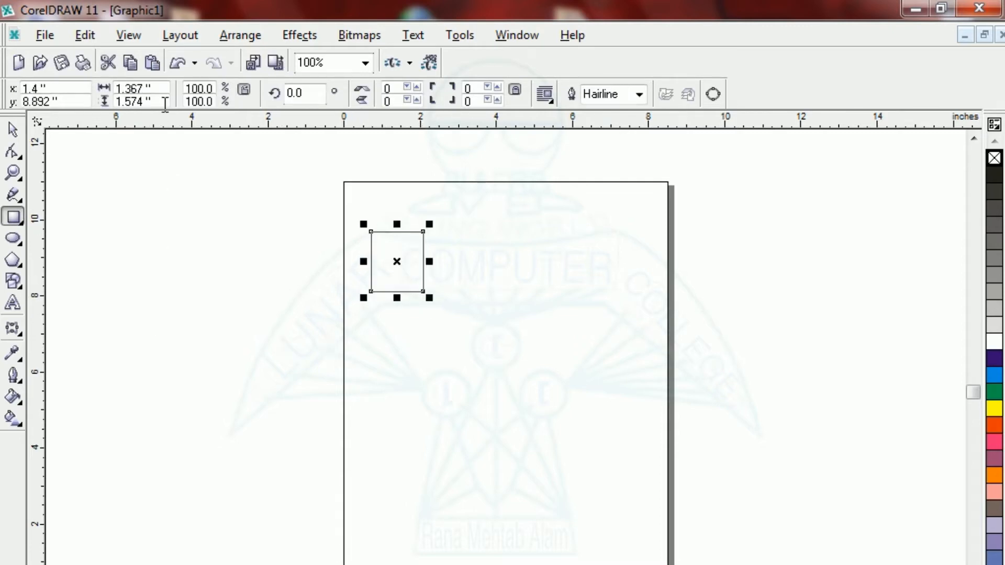
double_click(133, 88)
type(".5")
key("Tab")
type(".5")
key("Return")
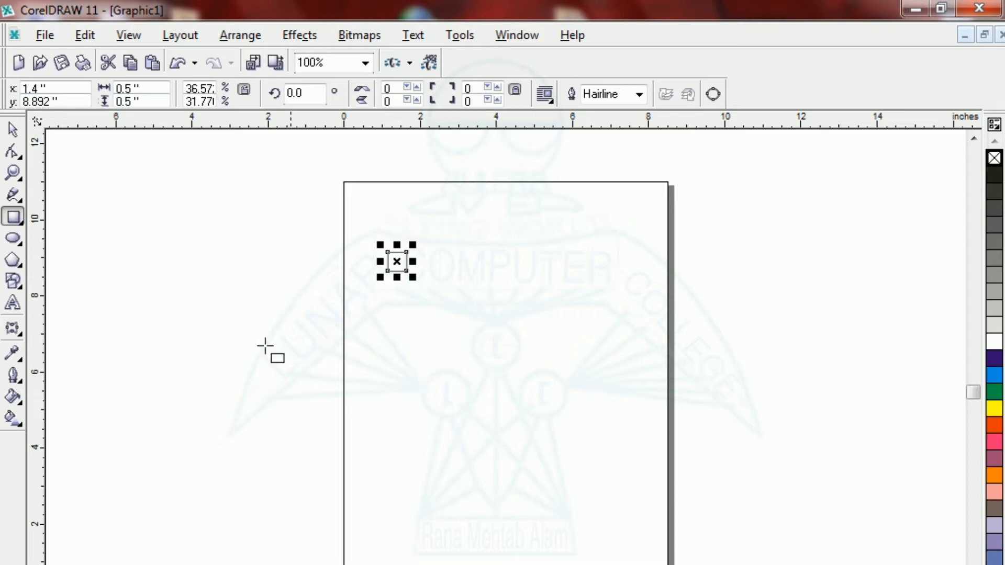
left_click(15, 127)
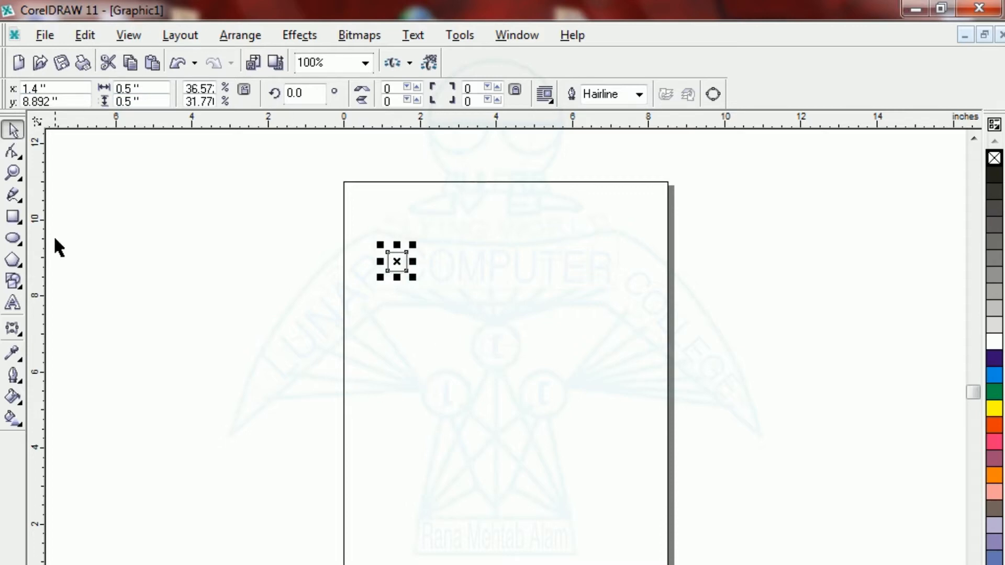
Round all four corners of the square together with a corner roundness of 5
left_click(326, 236)
key("Tab")
key("shift+F2")
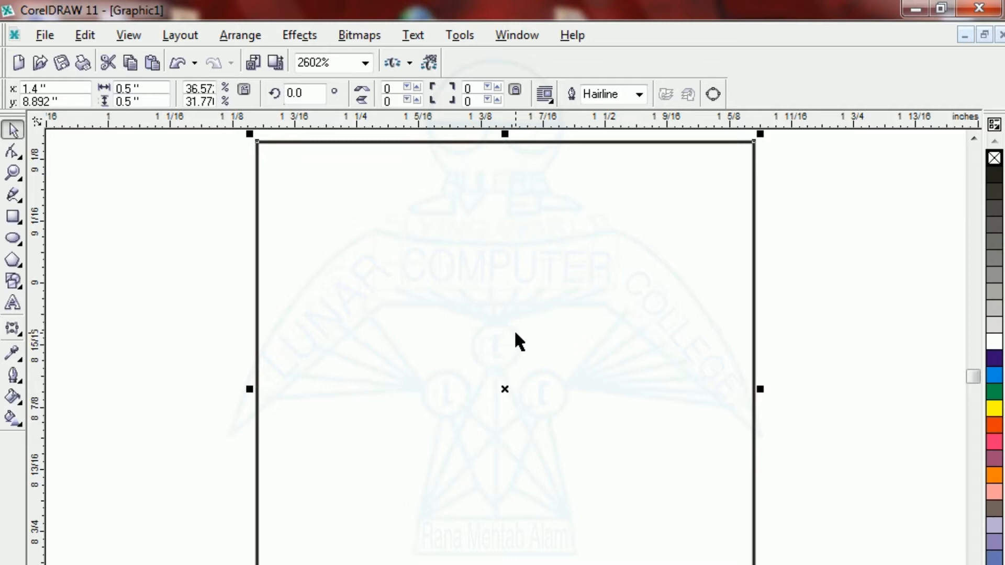
key("F3")
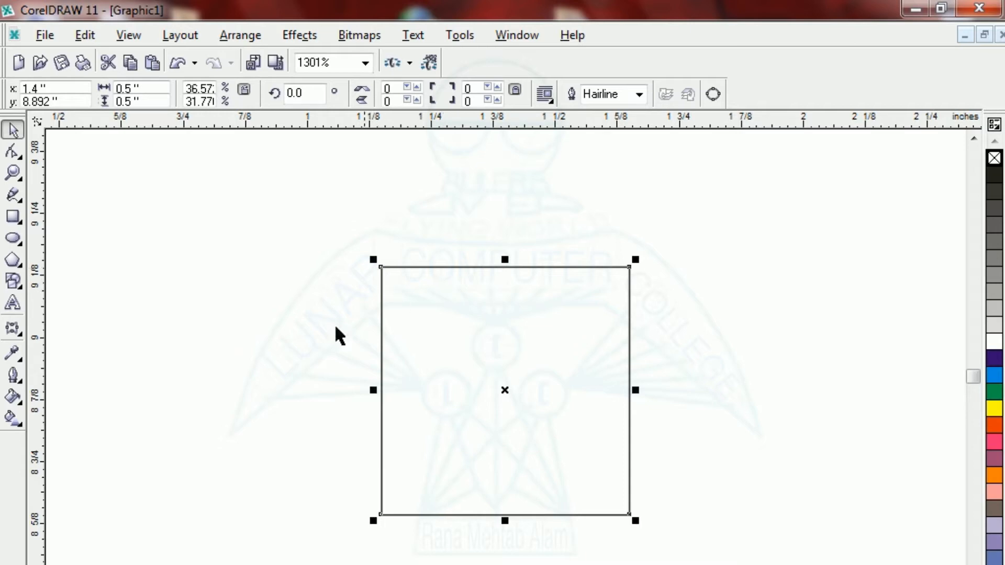
left_click(312, 271)
left_click_drag(628, 514, 683, 557)
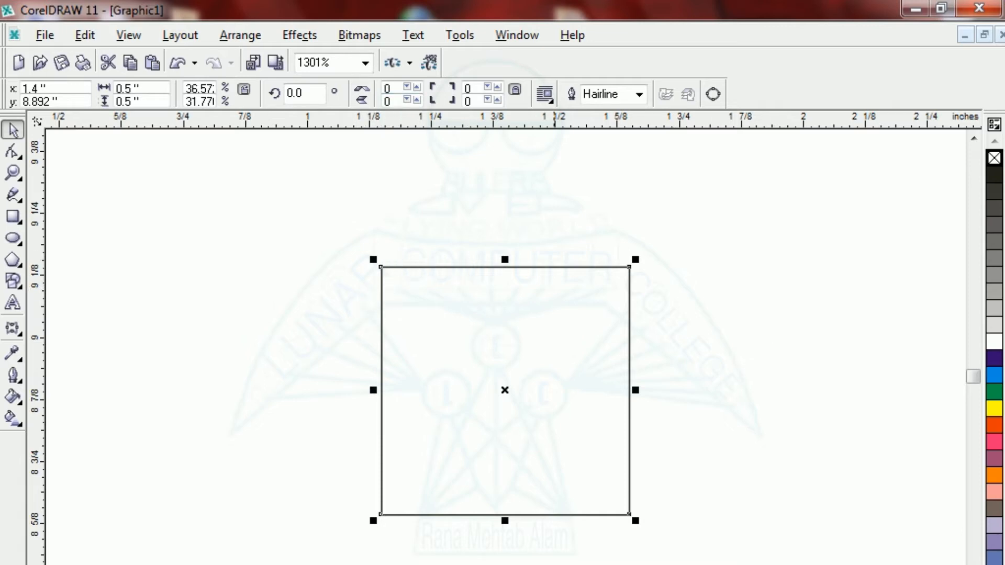
left_click(515, 93)
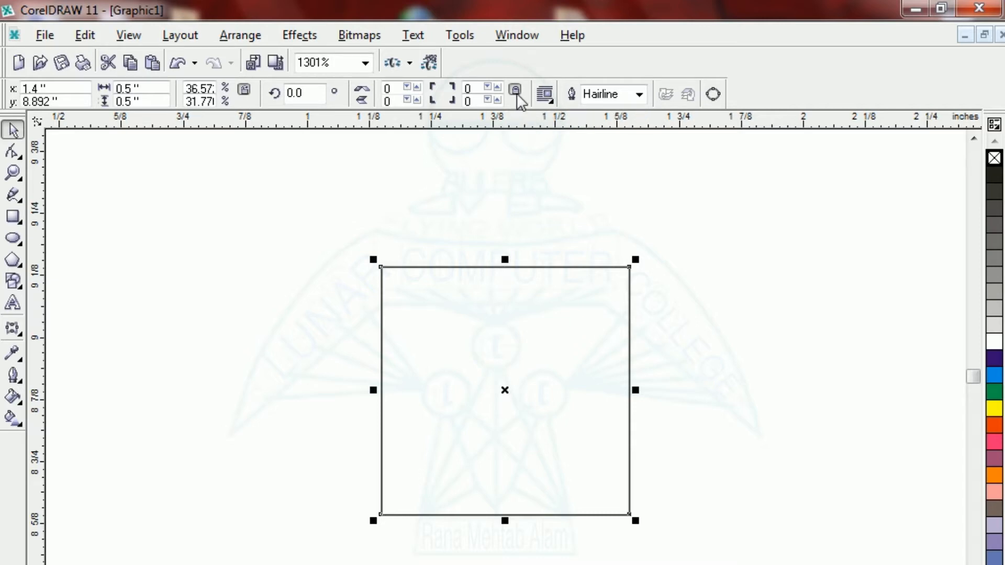
left_click(387, 88)
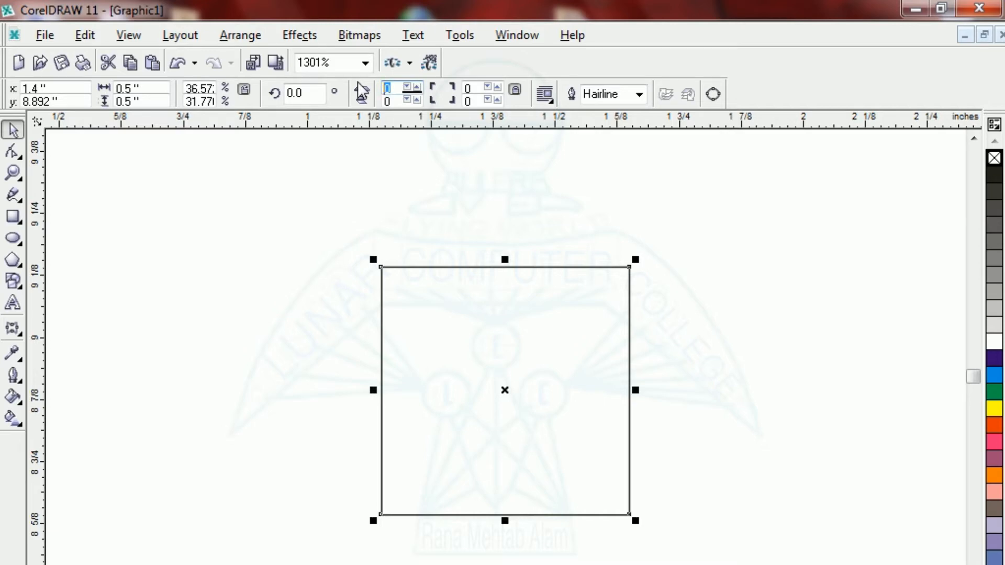
type("5")
key("Return")
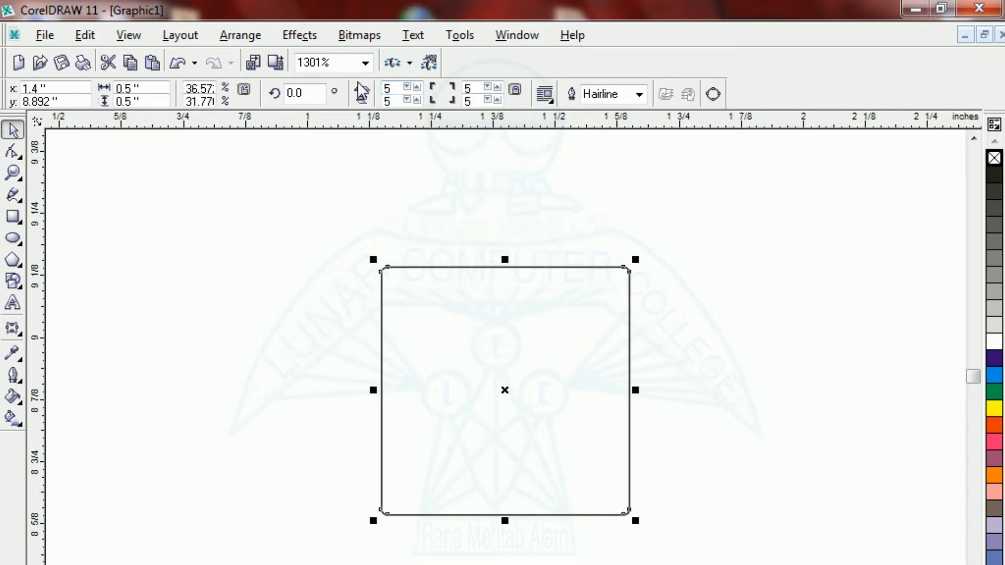
left_click(314, 291)
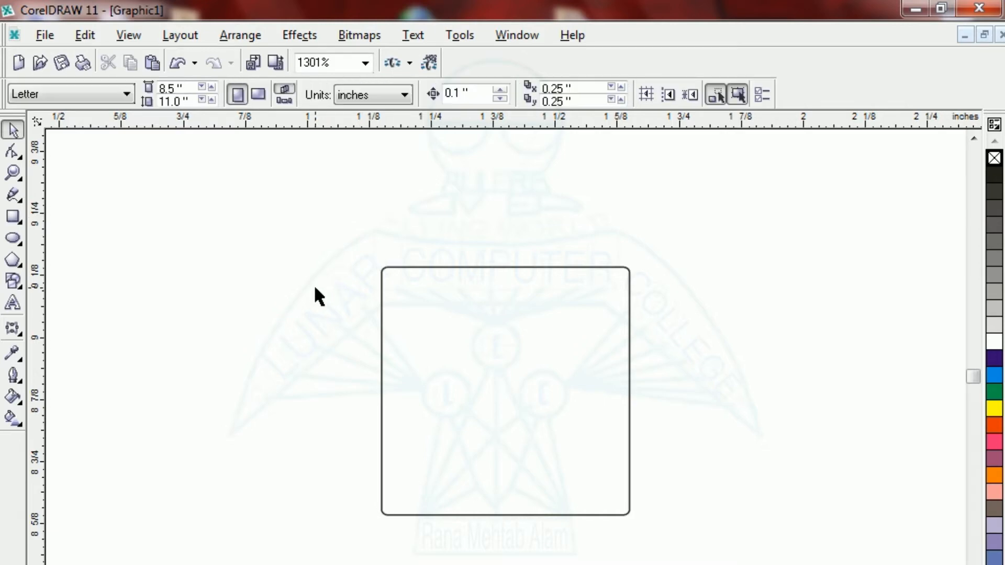
Duplicate the rounded square in place and rotate the copy by 45 degrees
left_click_drag(389, 211, 667, 432)
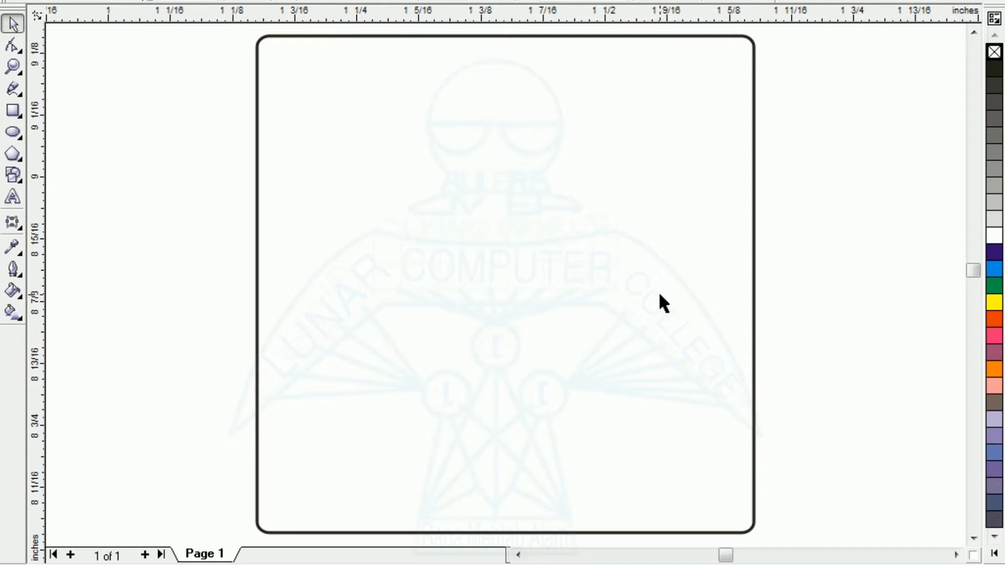
left_click(434, 40)
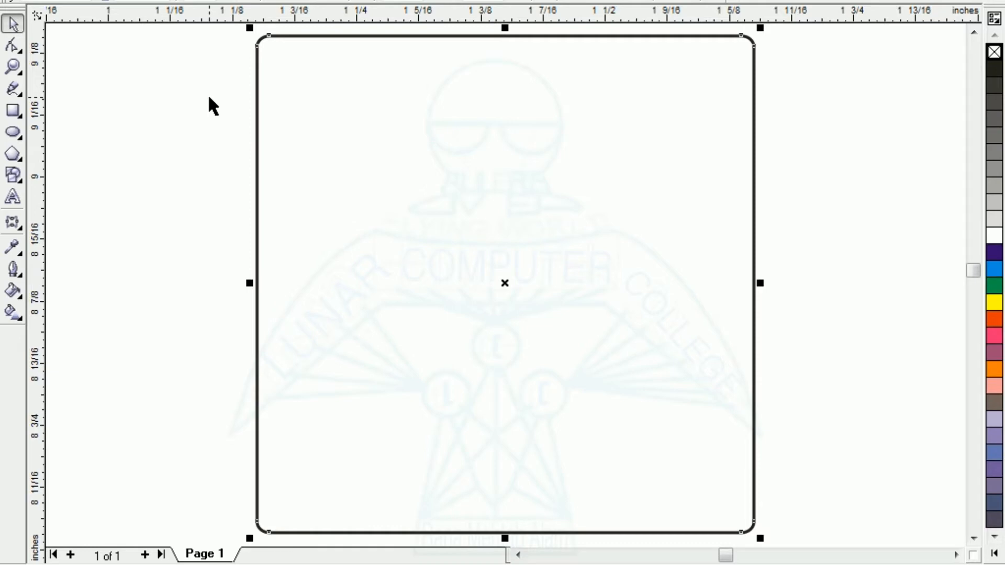
left_click(160, 189)
left_click(338, 41)
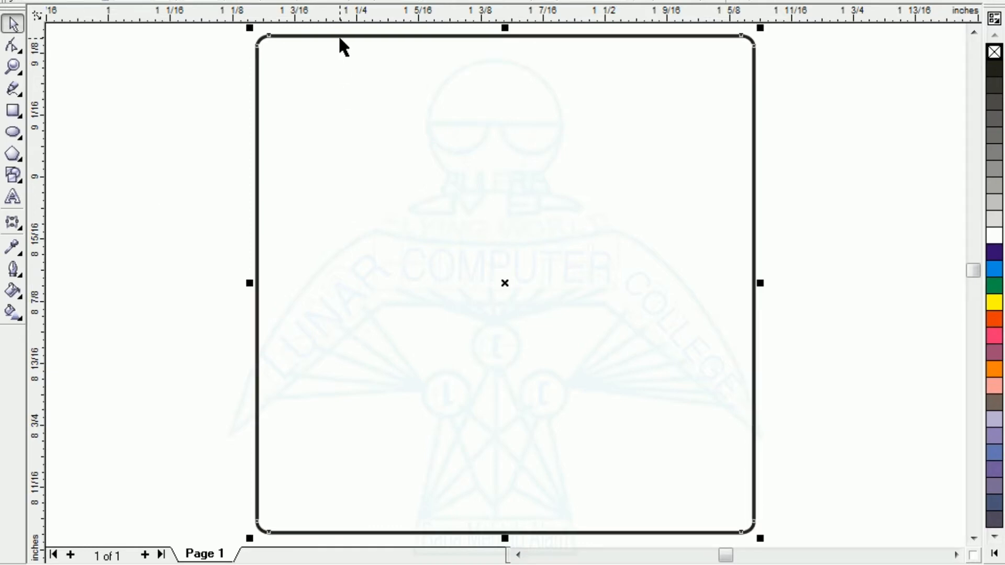
left_click(307, 93)
type("45")
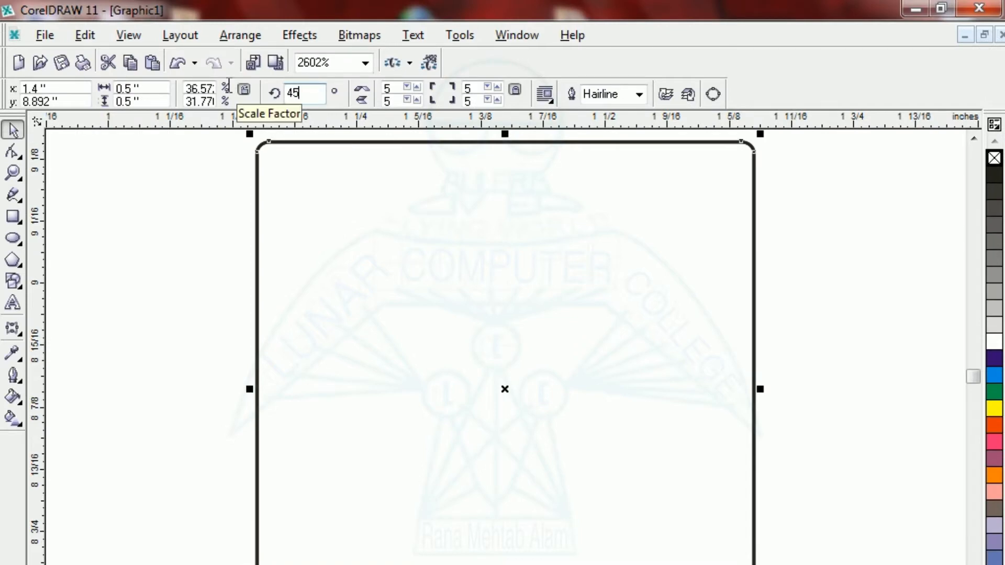
key("Return")
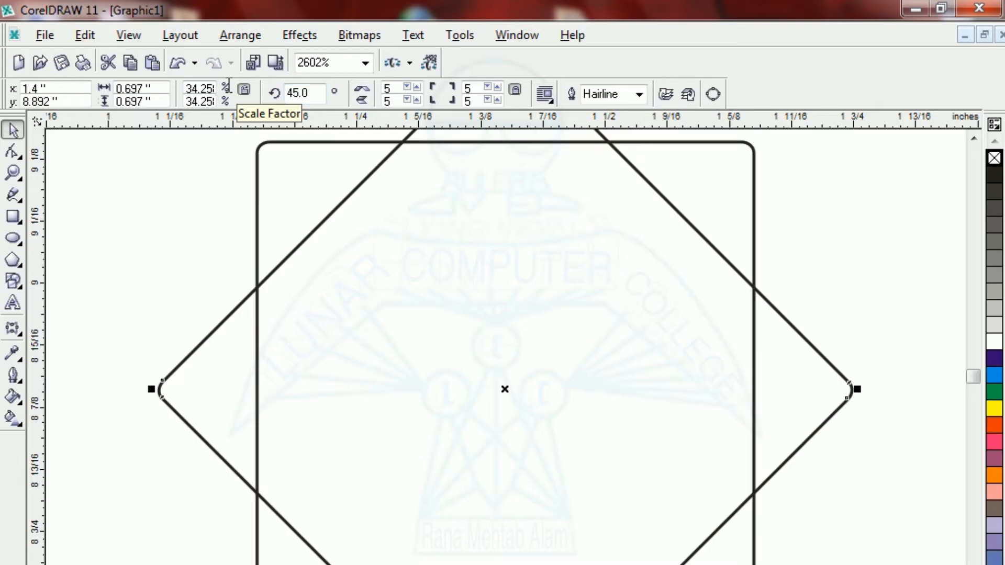
key("F3")
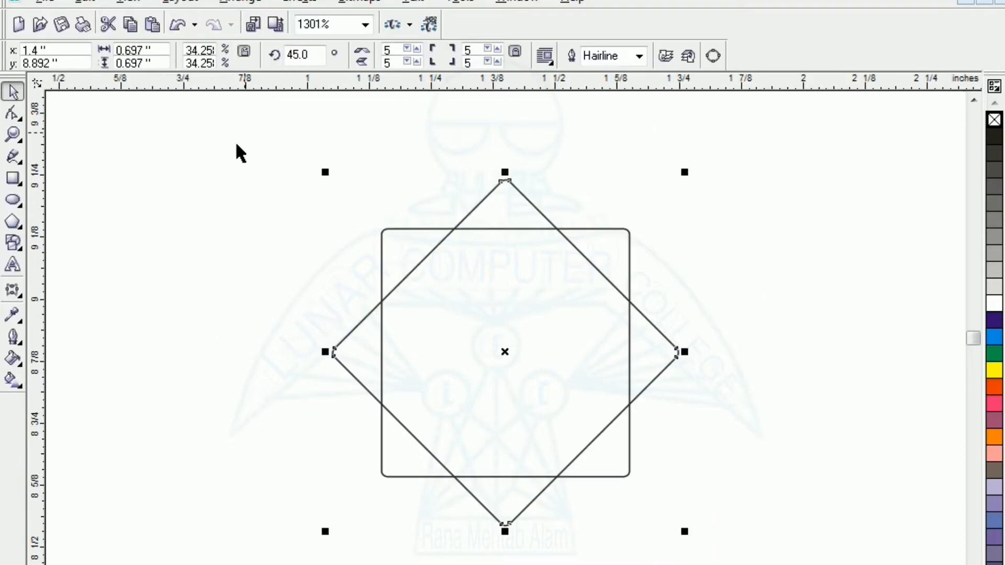
left_click(234, 217)
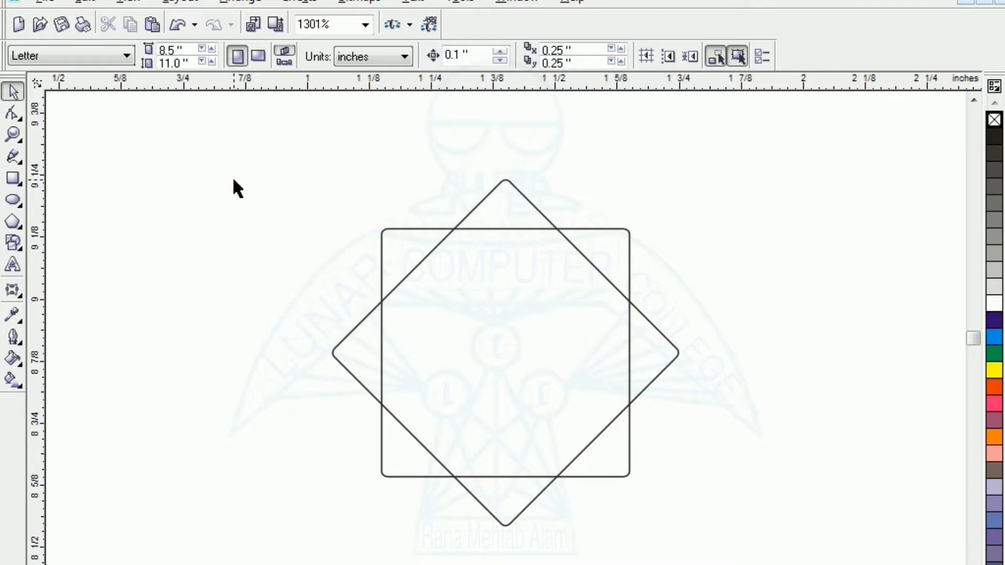
Draw a straight vertical line about 0.79 inches long to the left of the overlapping squares
left_click(13, 157)
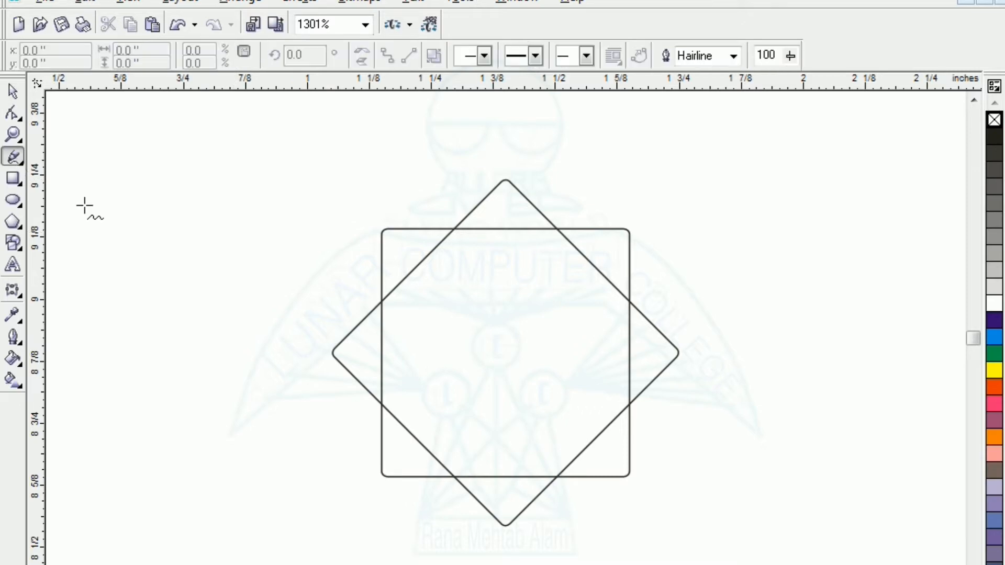
left_click(178, 127)
left_click(144, 519, "ctrl")
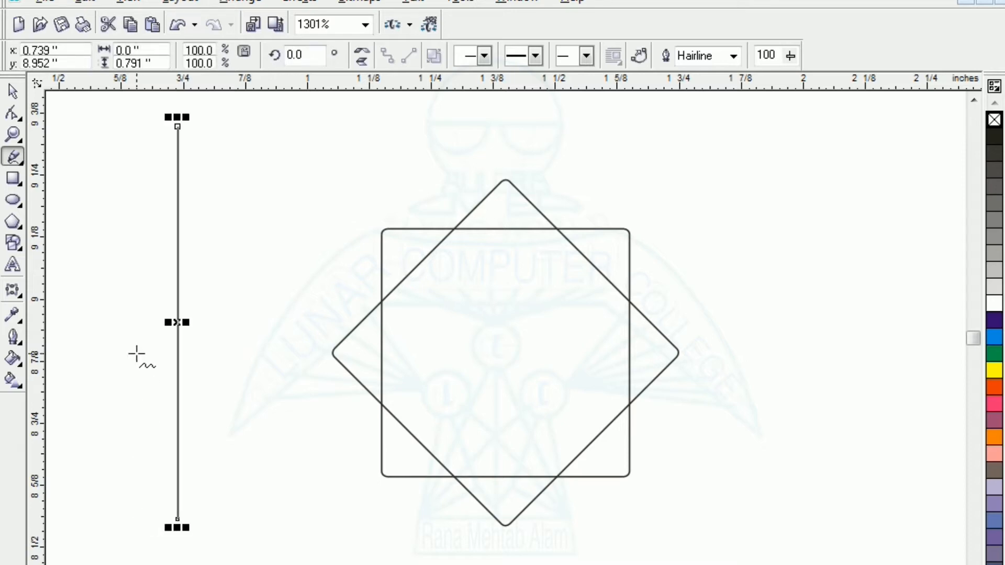
Create a horizontal copy of the vertical line by rotating it 270 degrees about its center, forming a cross
left_click(178, 322)
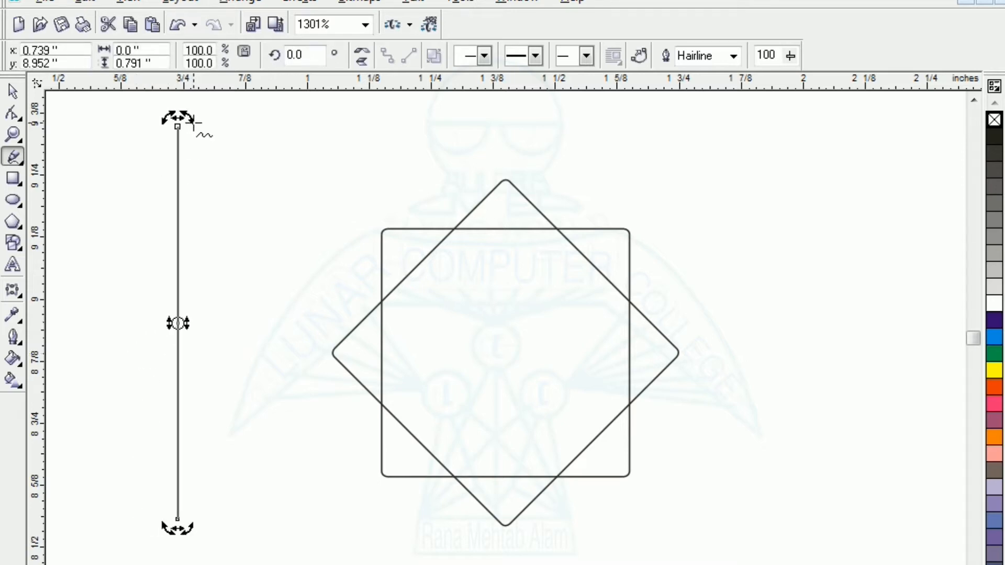
mouse_move(187, 119)
left_mouse_down()
mouse_move(328, 292)
mouse_move(329, 332)
left_mouse_up()
key("F3")
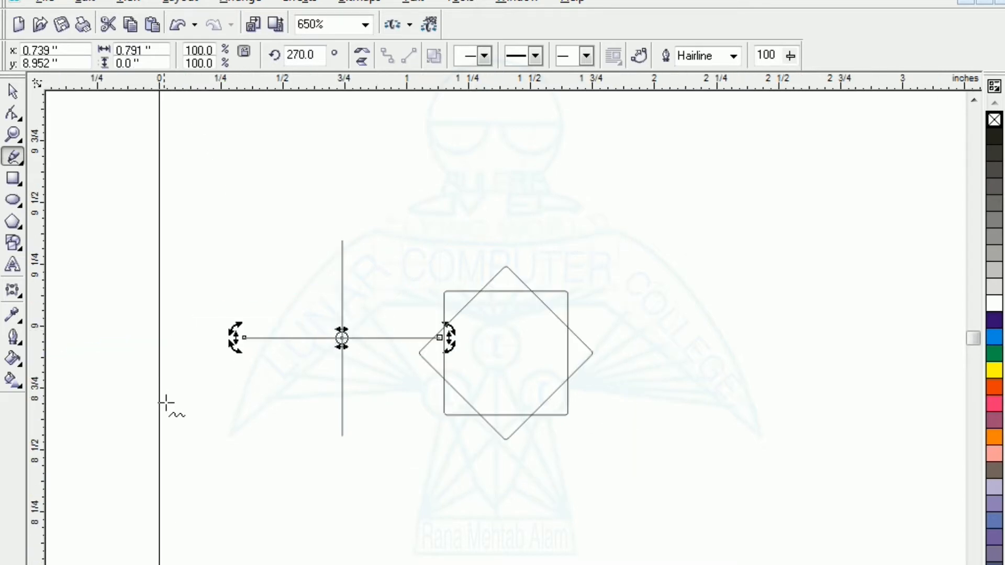
left_click(12, 92)
left_click(170, 221)
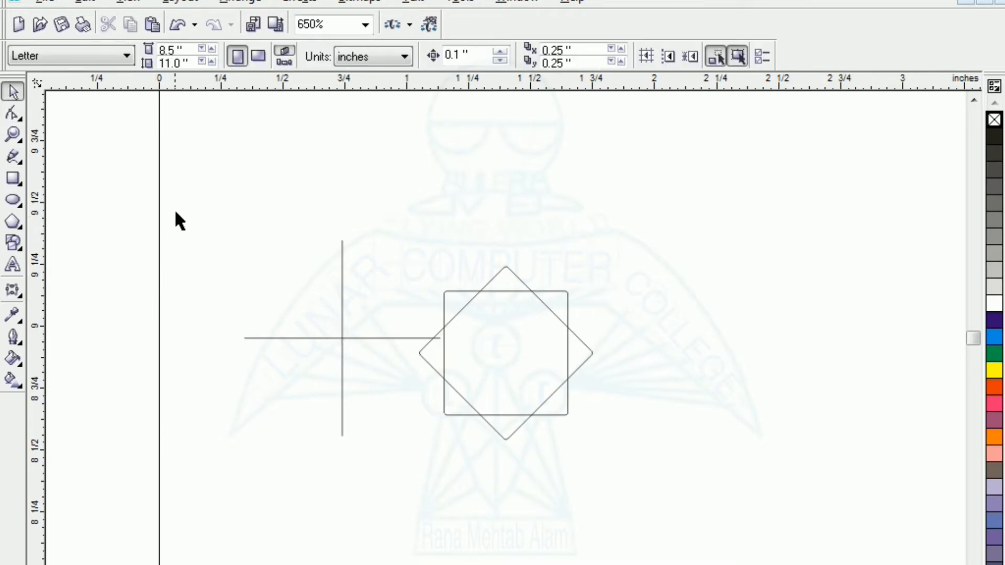
Group the two crossing lines and move the cross left, level with the center of the squares
left_click_drag(218, 175, 446, 478)
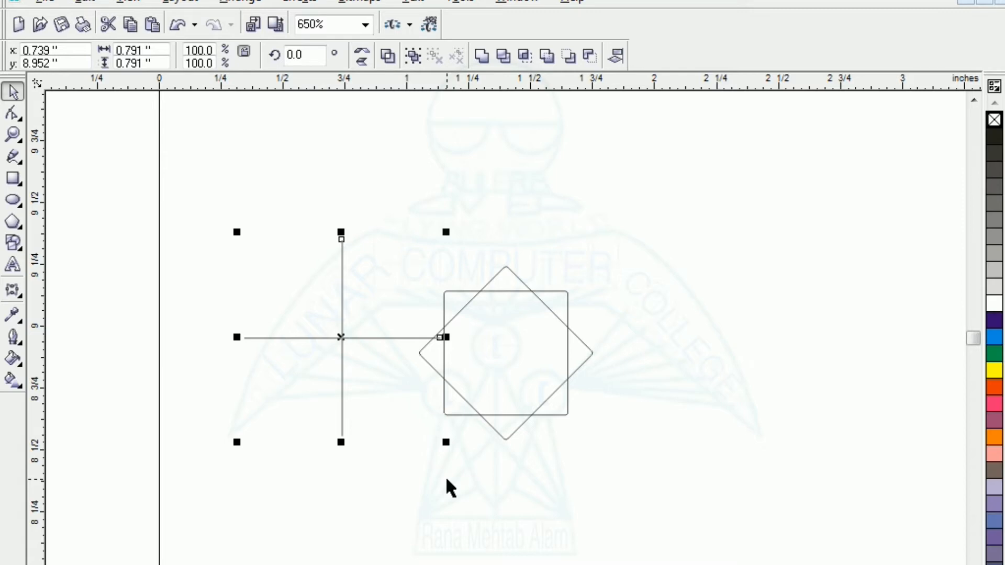
left_click_drag(342, 366, 302, 381)
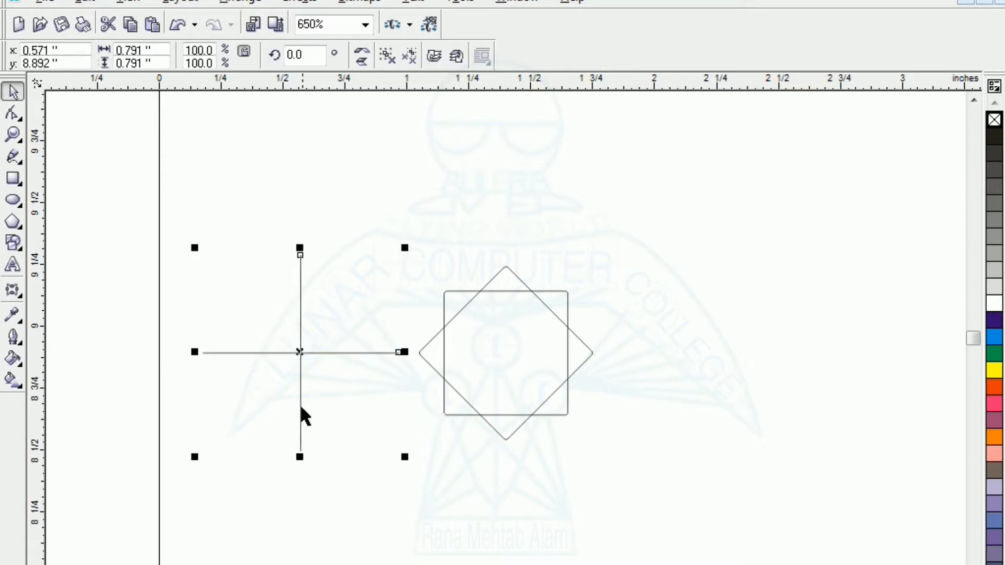
left_click(300, 352)
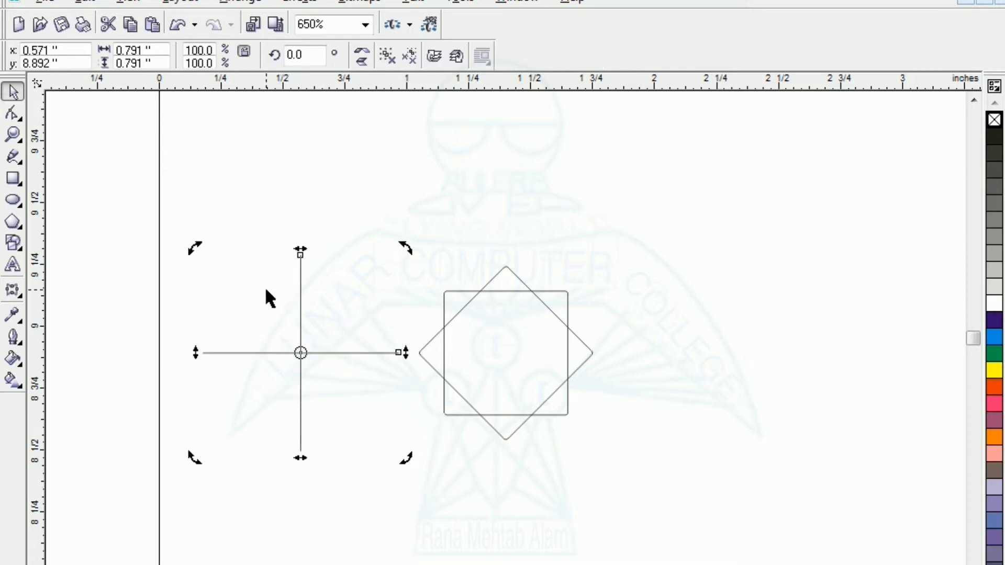
left_click(302, 366)
left_click(301, 356)
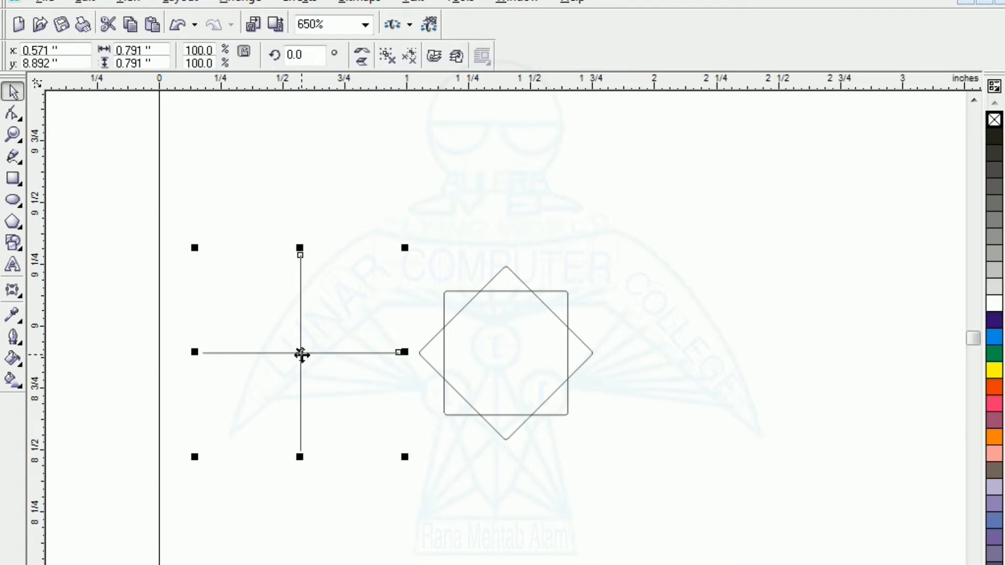
left_click(284, 366)
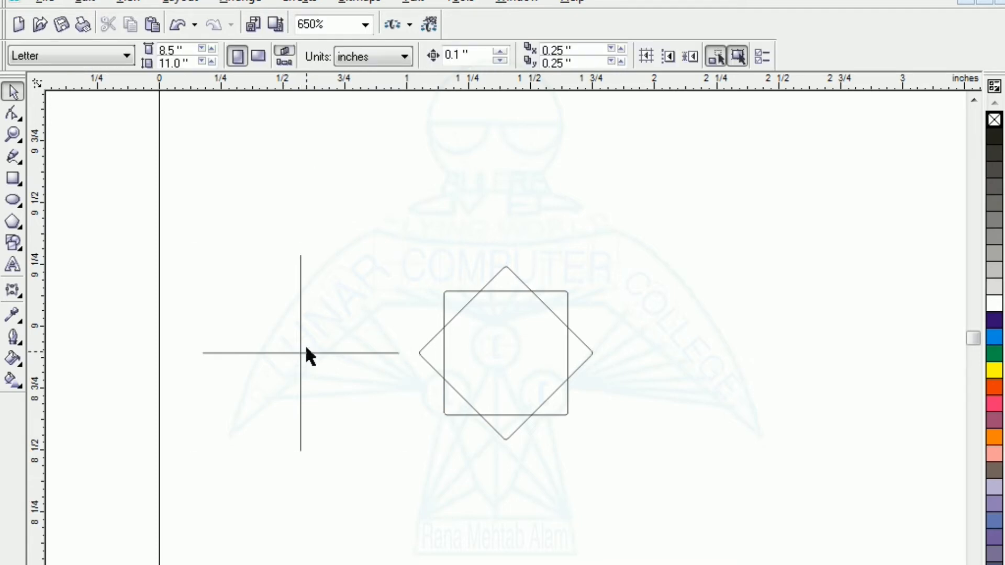
Align the cross to the vertical center axis of the rotated square
left_click(303, 354)
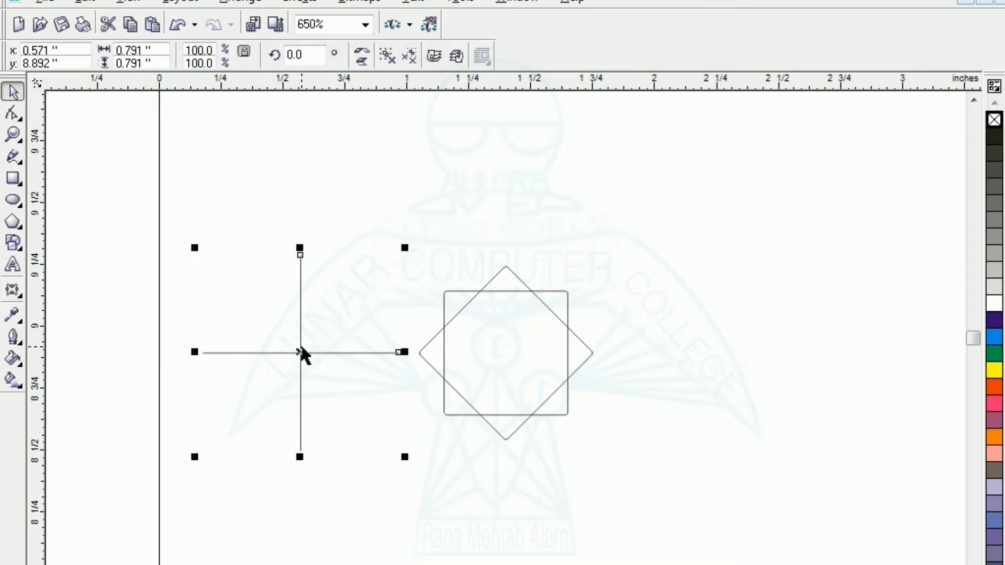
left_click(508, 336, "shift")
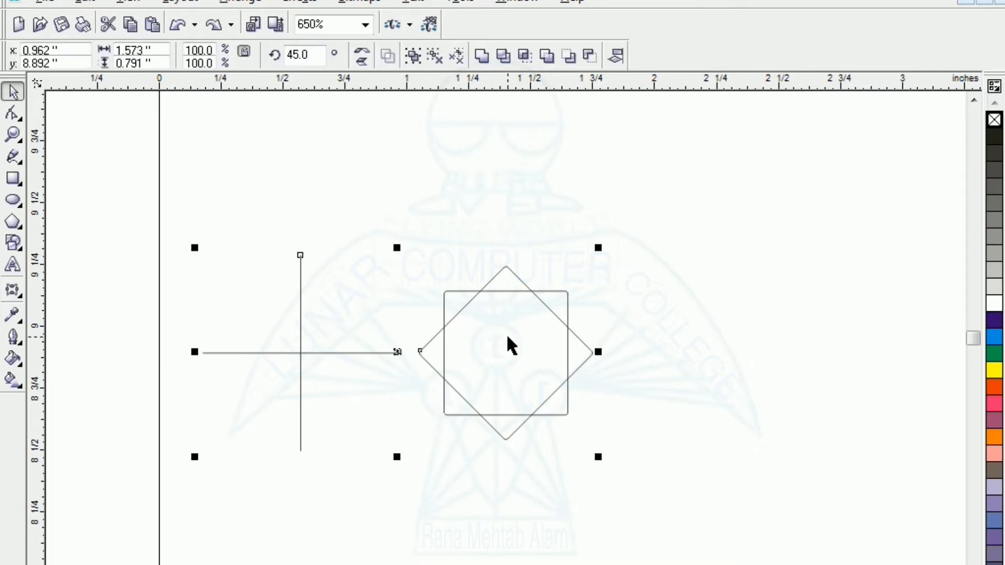
key("c")
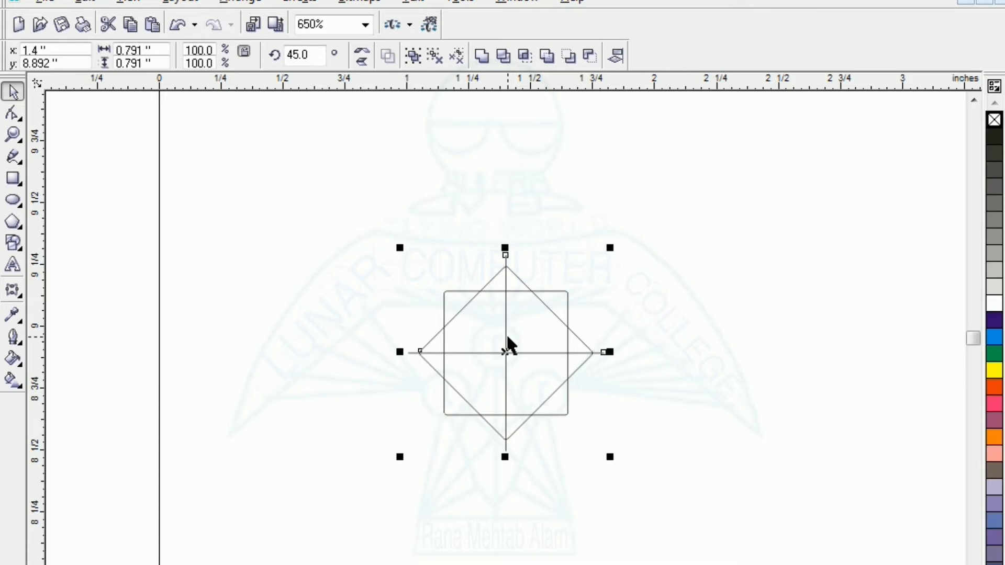
left_click(287, 164)
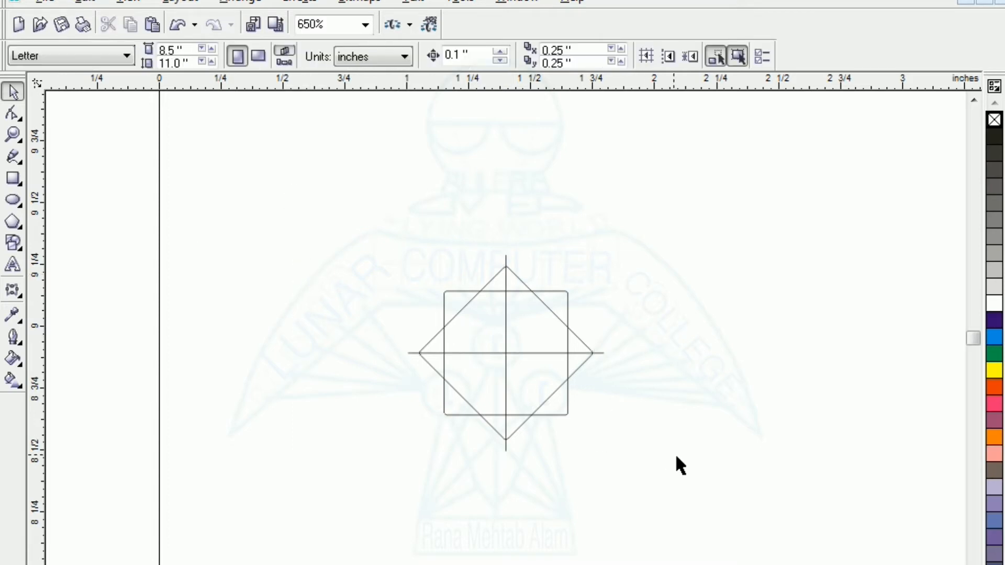
Weld the two squares and the cross lines into one star-shaped outline
key("Tab")
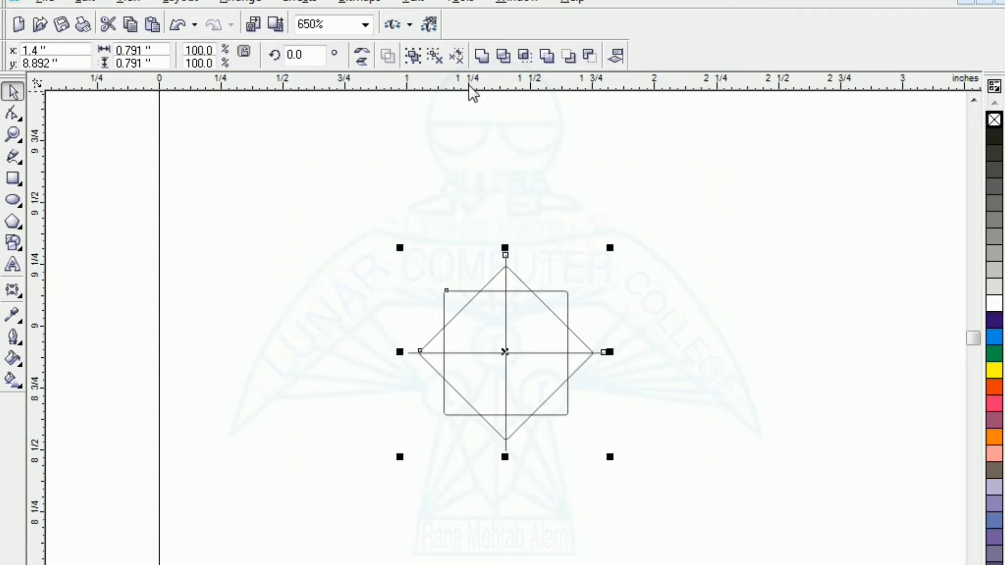
left_click(482, 55)
left_click(326, 272)
scroll(441, 426, "up", 1)
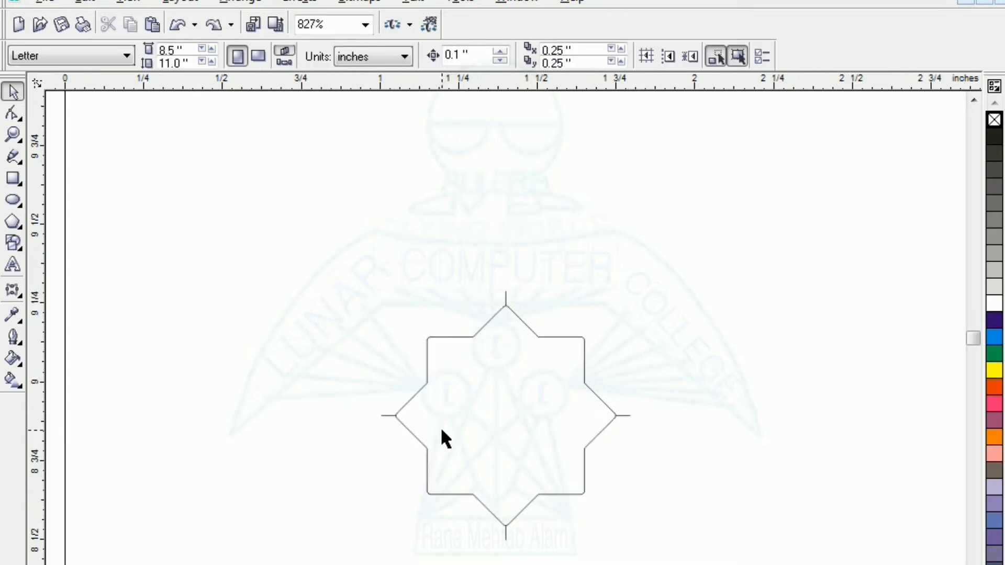
left_click_drag(531, 460, 663, 560)
key("shift+F2")
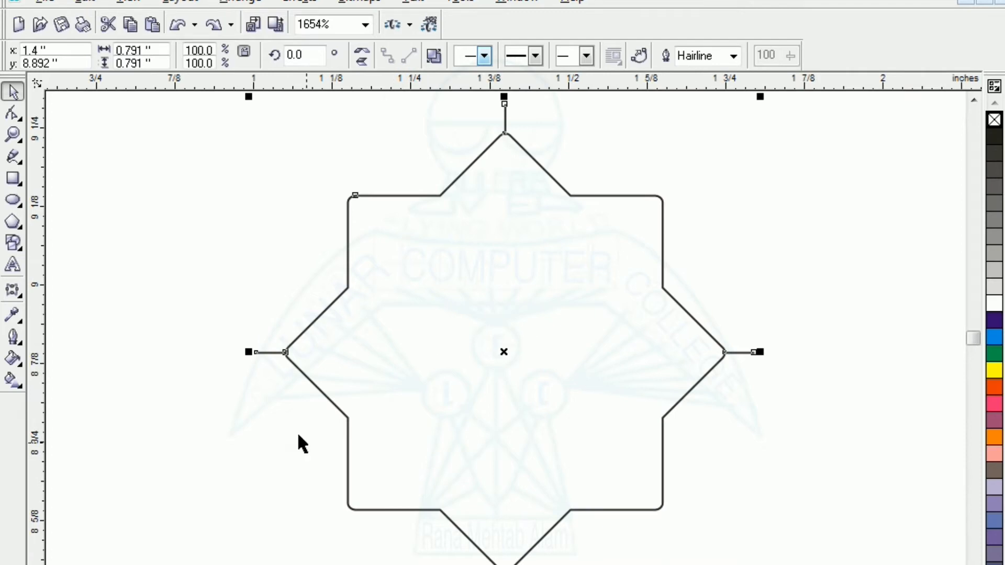
Draw a horizontal ellipse about 0.237 by 0.127 inches beside the star's upper-left corner
left_click(193, 256)
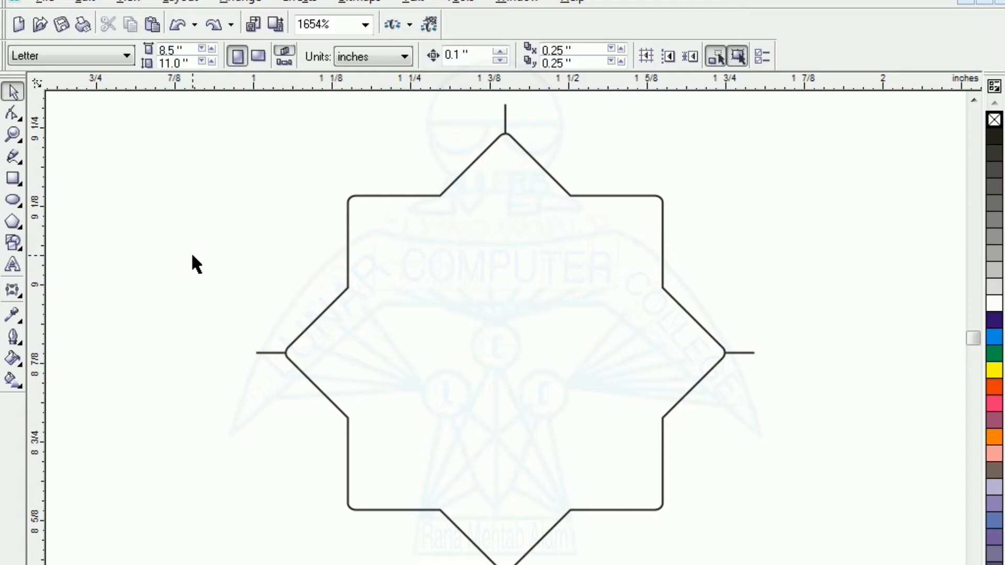
left_click(13, 200)
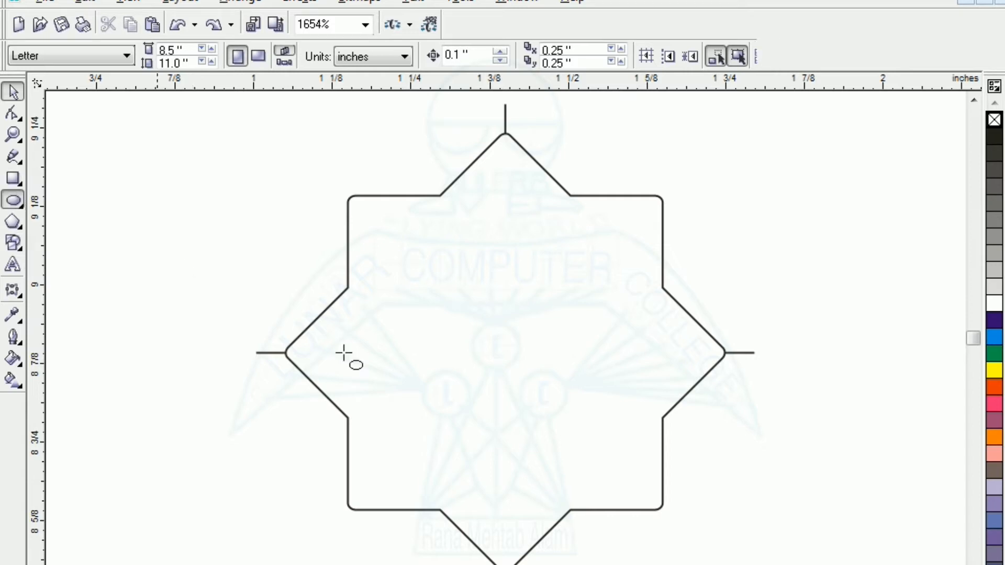
left_click_drag(159, 210, 309, 292)
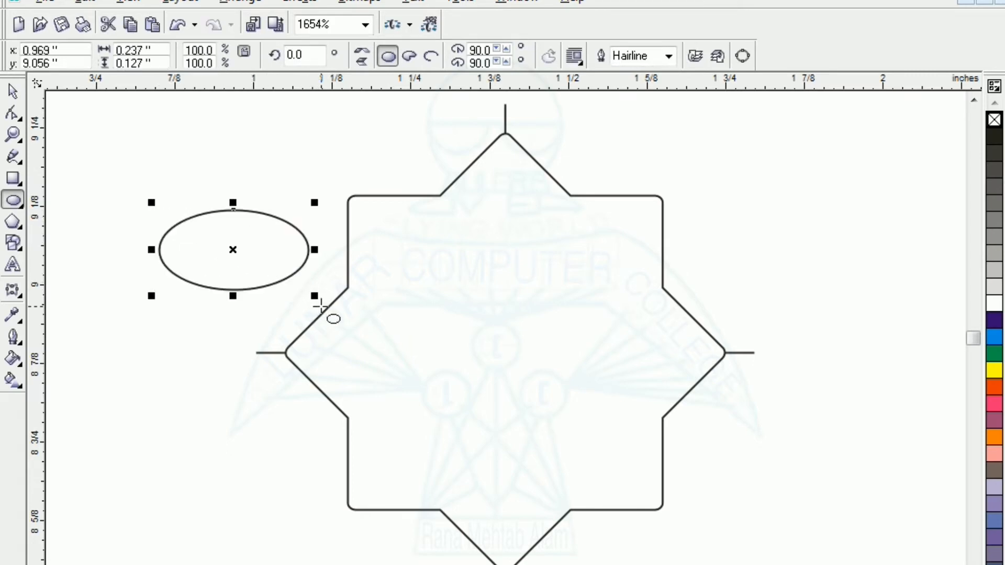
key("shift+F2")
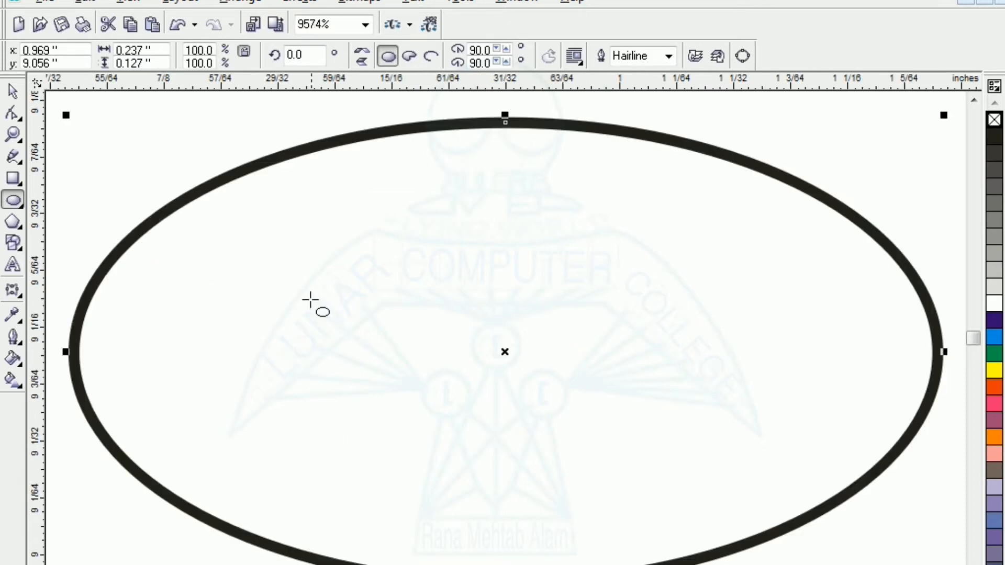
Create a smaller copy of the ellipse, about 0.098 by 0.088 inches, inside its right end
left_click(14, 201)
left_click_drag(64, 352, 573, 343)
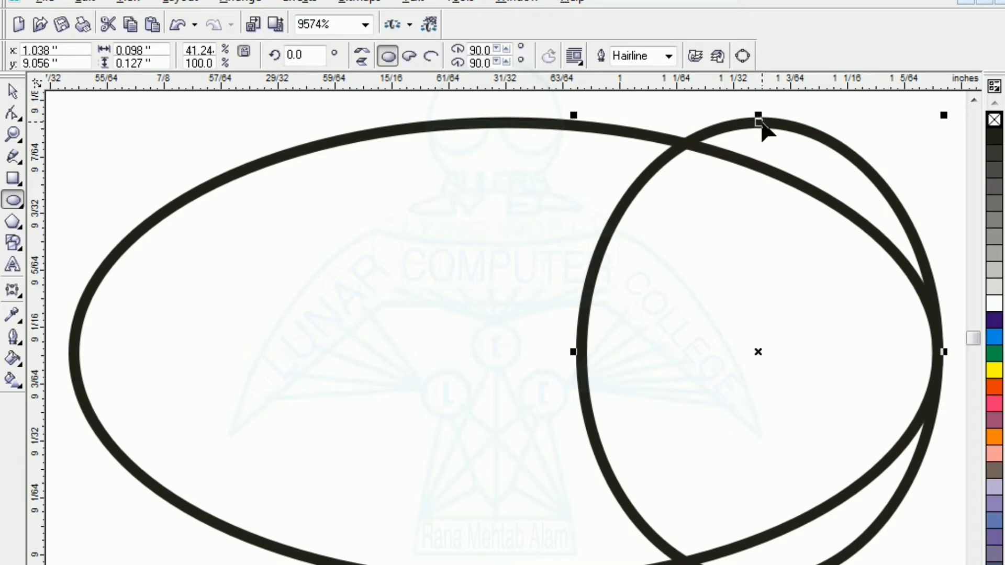
left_click_drag(759, 118, 759, 185)
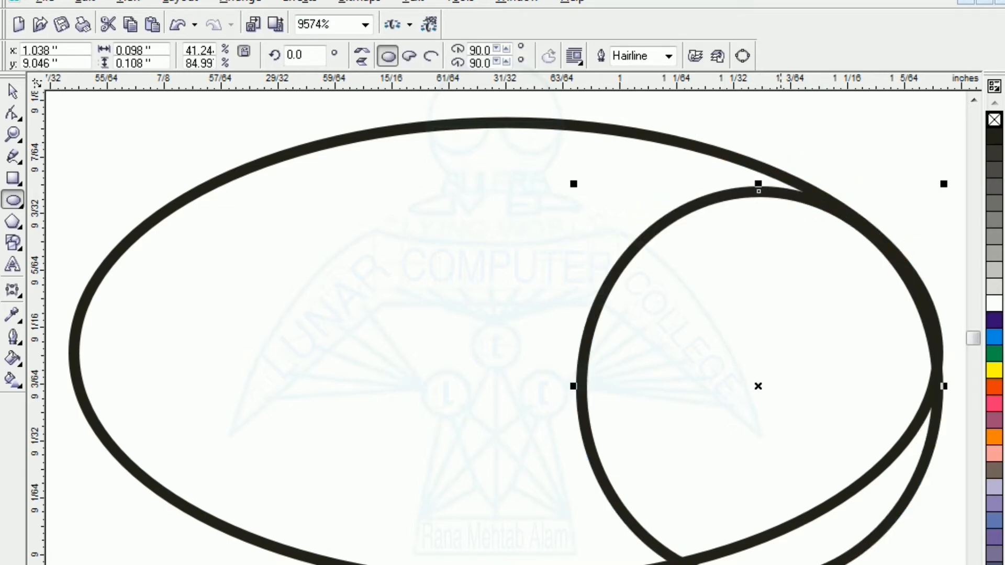
left_click_drag(758, 564, 736, 520)
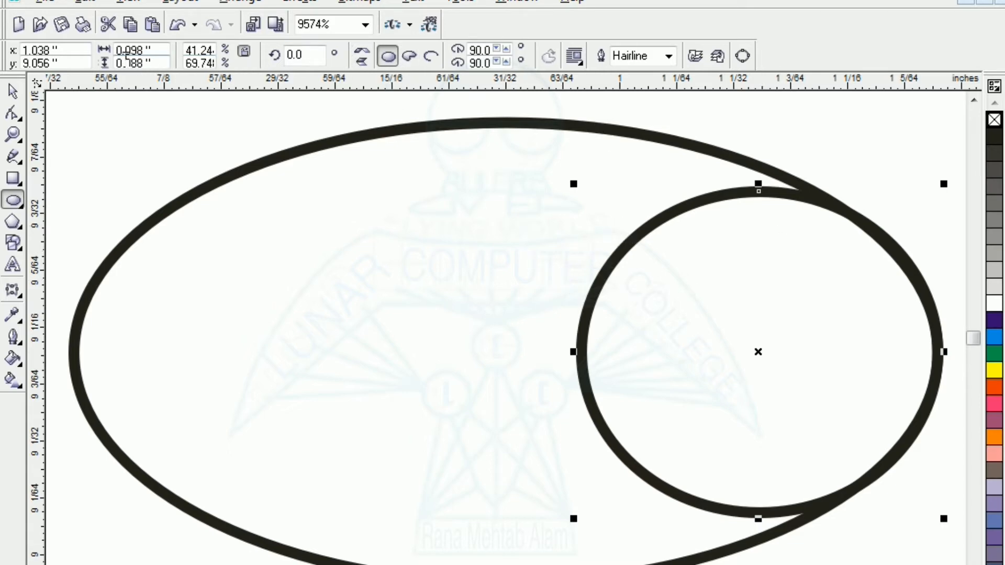
Convert the small ellipse into an open arc running from 0 to about 226 degrees
left_click(432, 58)
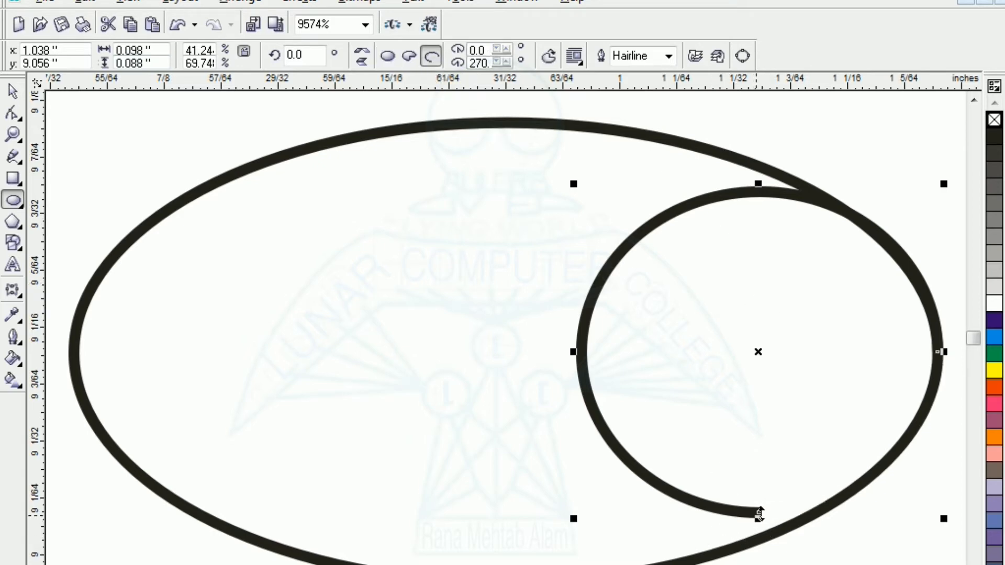
left_click_drag(758, 517, 651, 456)
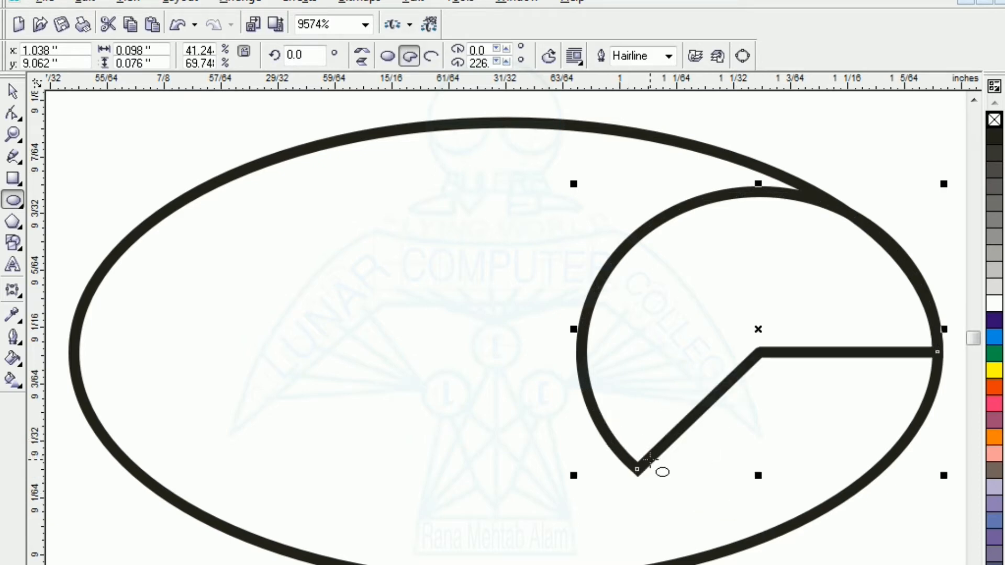
left_click(433, 56)
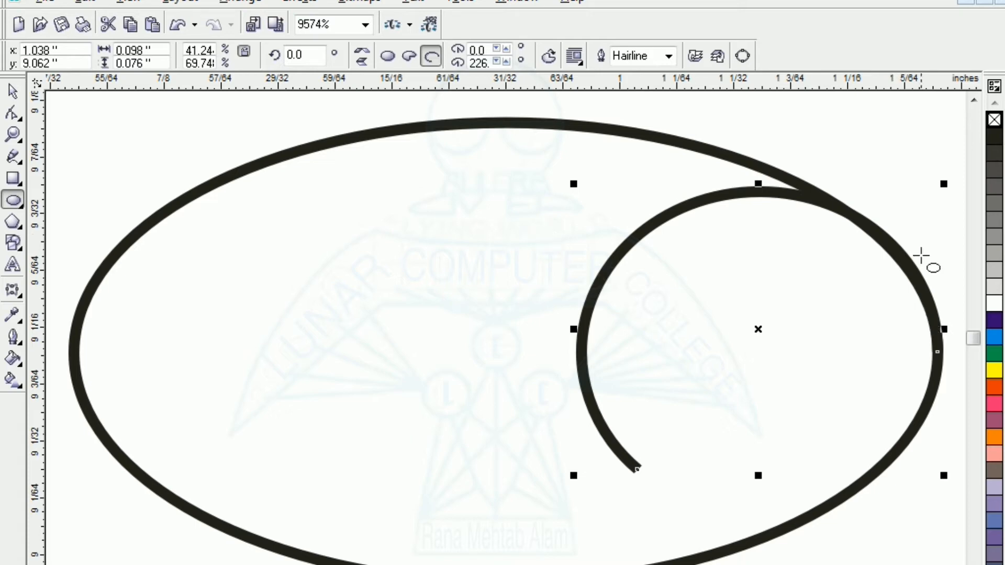
Nudge the small arc slightly down and extend its lower end to about 257 degrees, keeping it an open arc
left_click(19, 97)
left_click(686, 241)
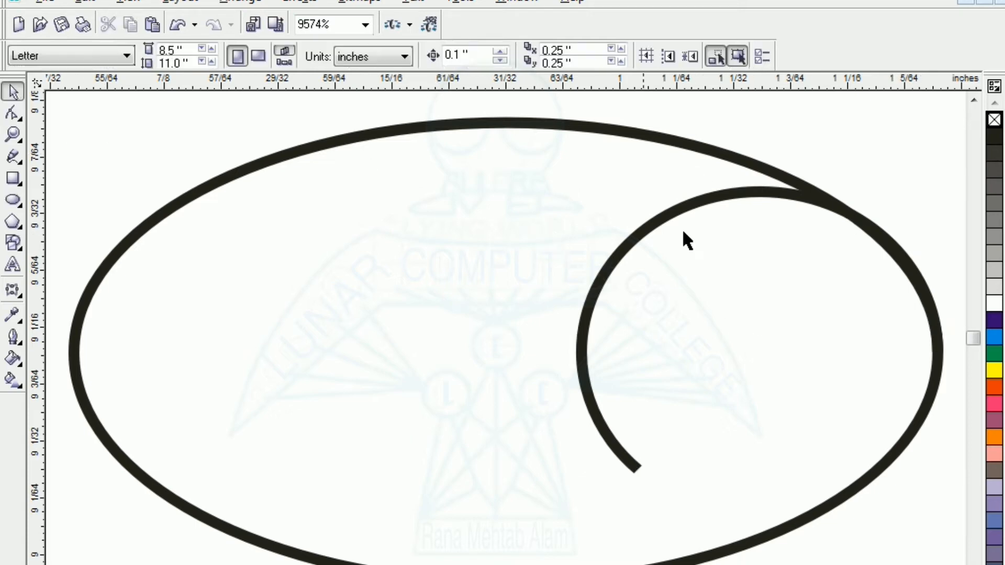
mouse_move(741, 202)
left_mouse_down()
mouse_move(733, 224)
mouse_move(741, 204)
left_mouse_up()
left_click(522, 252)
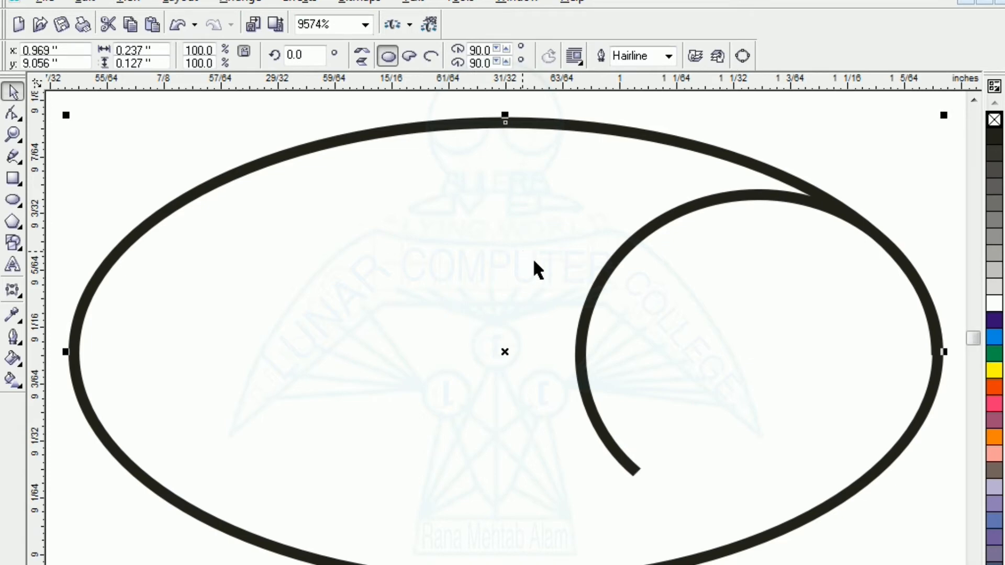
left_click(633, 470)
left_click_drag(636, 468, 737, 446)
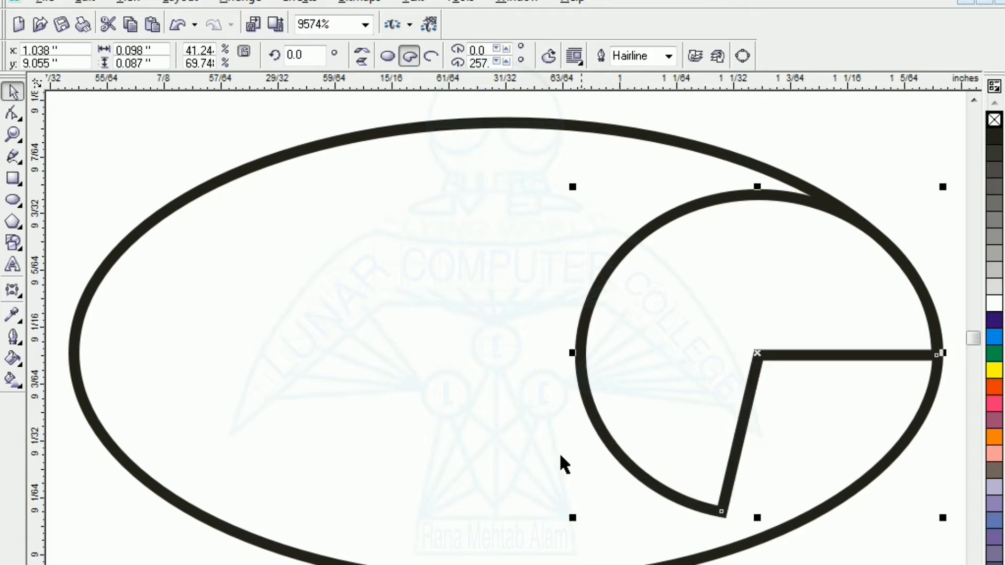
left_click(430, 58)
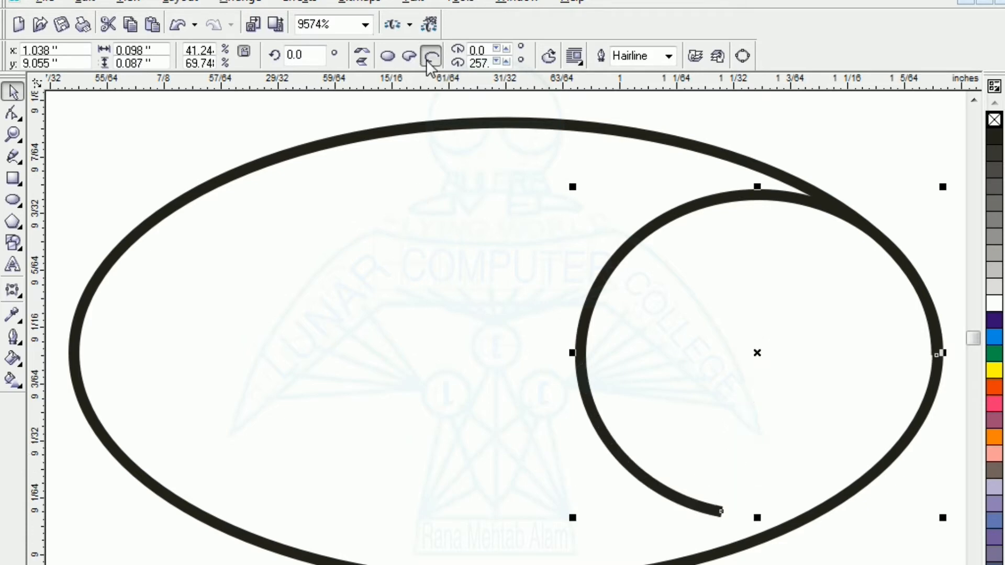
Make a horizontally mirrored copy of the small arc and move it to the left end of the large ellipse
left_click(398, 291)
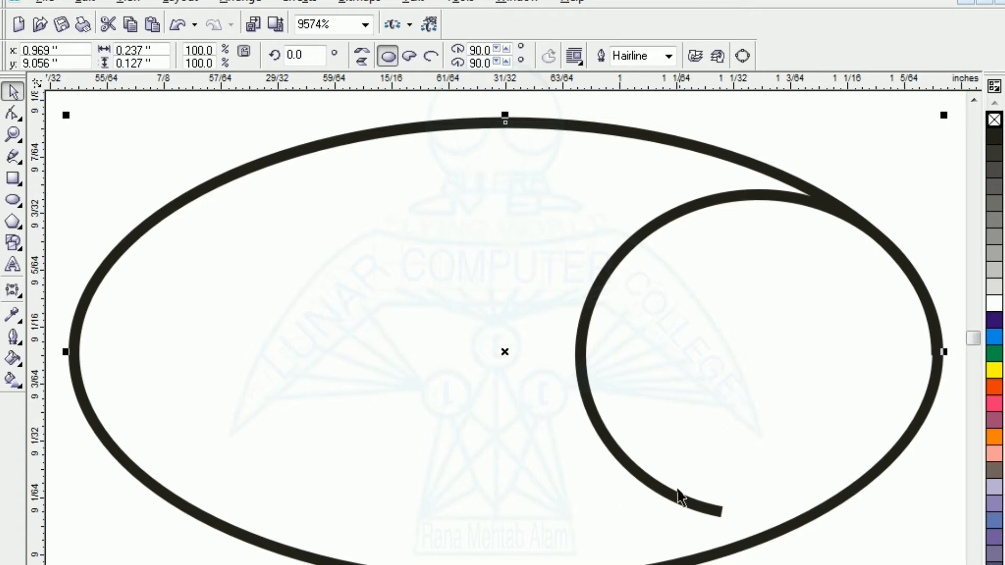
left_click(585, 337)
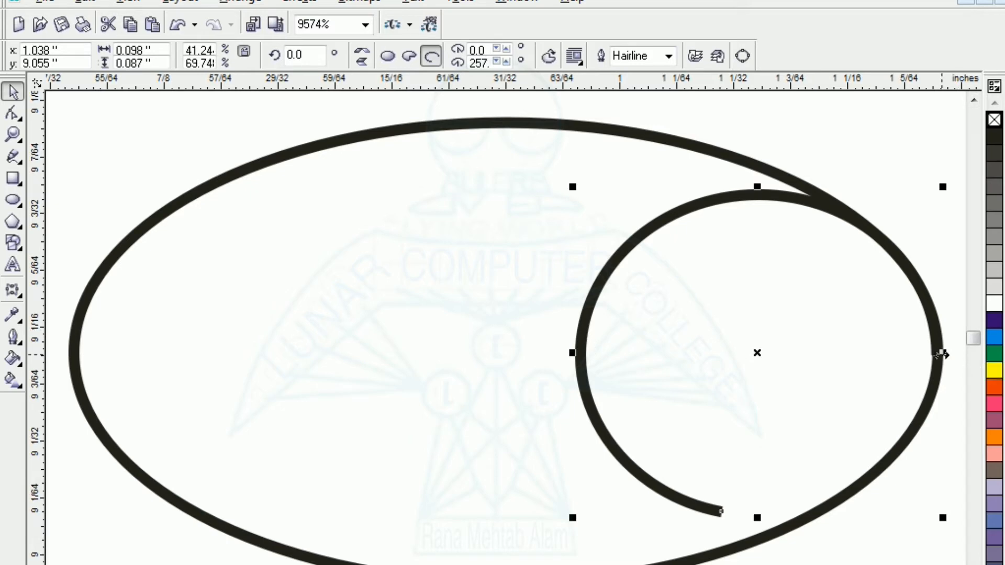
left_click_drag(942, 355, 942, 355)
left_click_drag(942, 355, 580, 353)
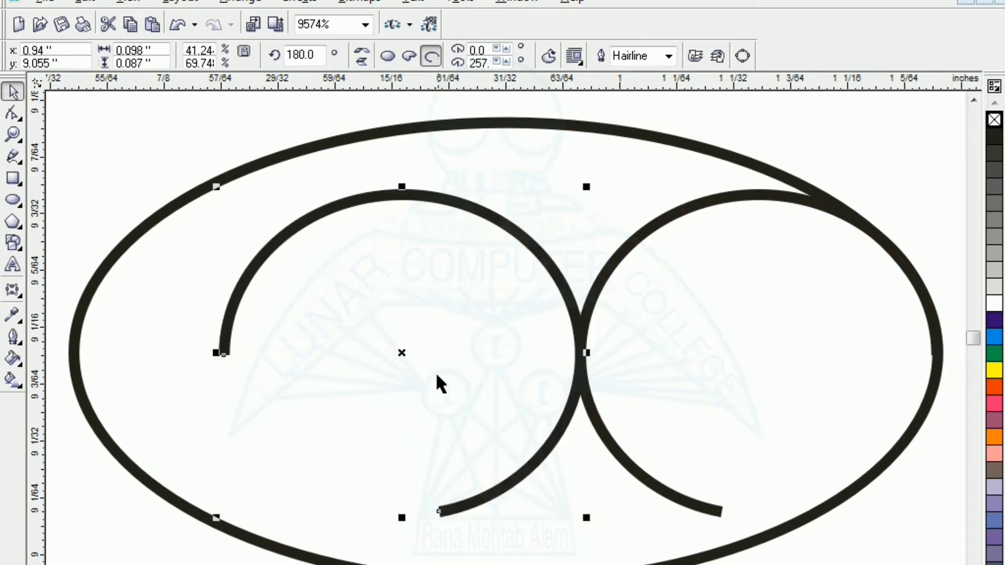
left_click_drag(404, 353, 252, 340)
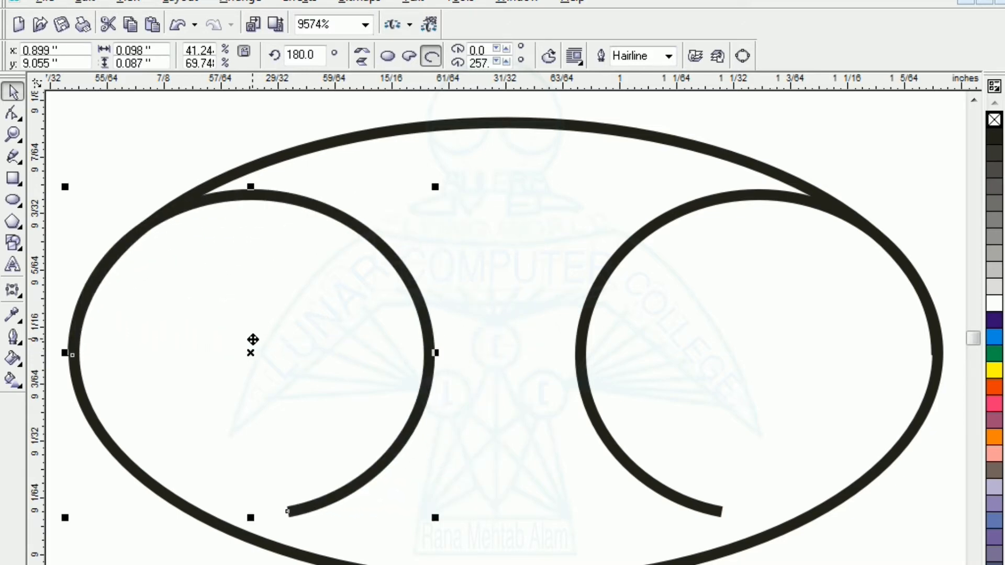
left_click(496, 486)
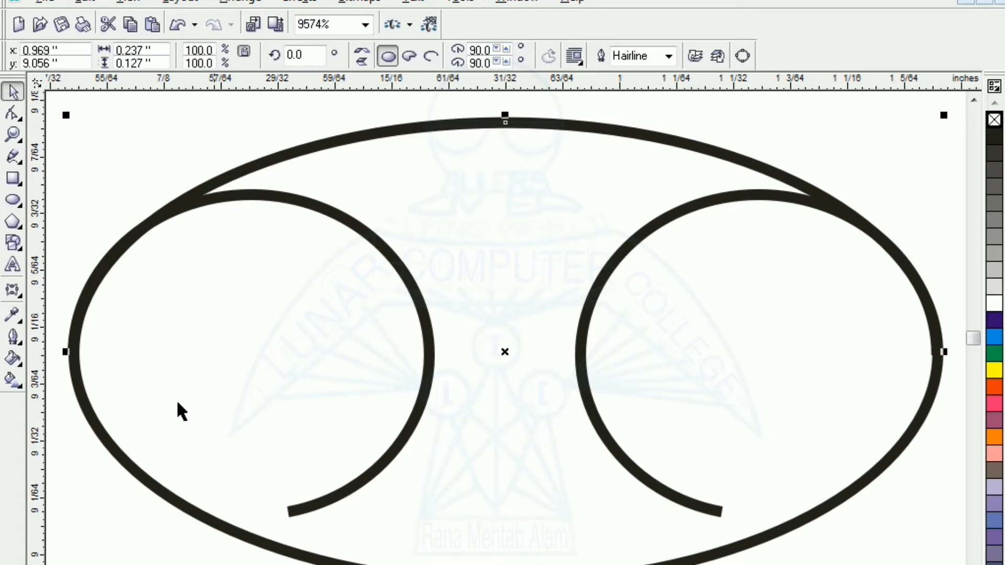
Draw a straight horizontal line about 0.192 inches long joining the upper outer edges of the two arcs
key("F5")
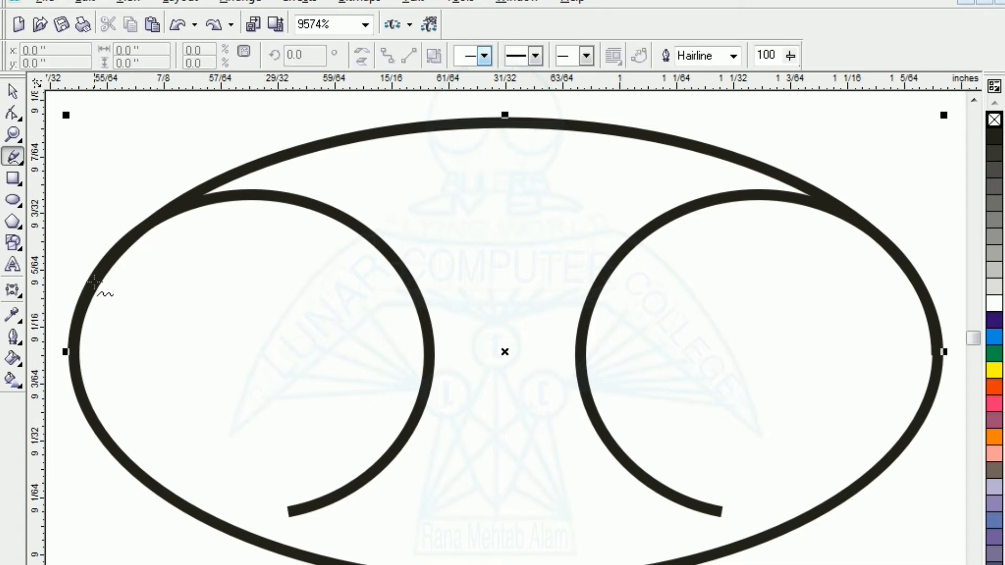
left_click(157, 215)
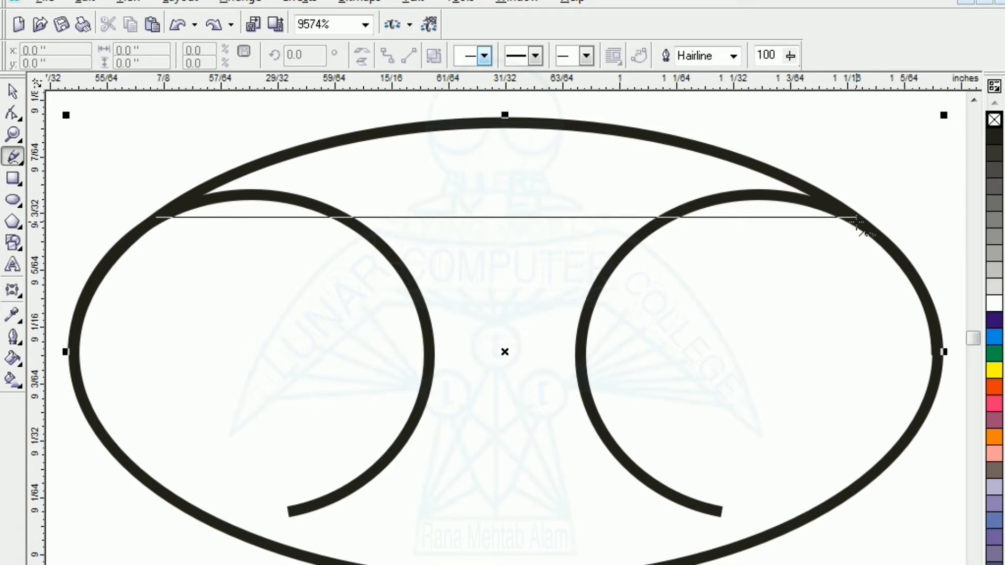
left_click(858, 223)
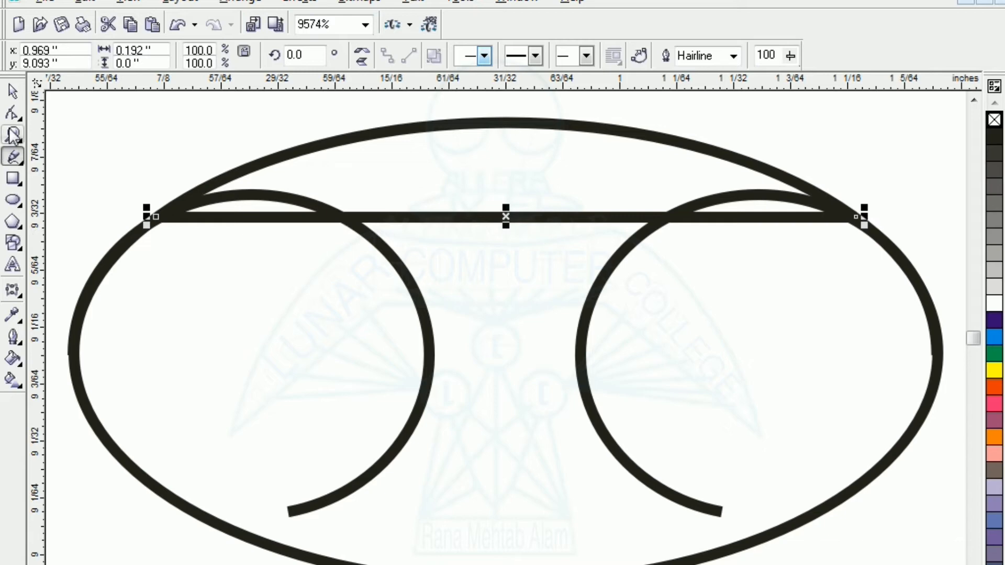
Add nodes at the left, middle and right of the horizontal line and pull them up onto the large ellipse's upper edge
left_click(13, 114)
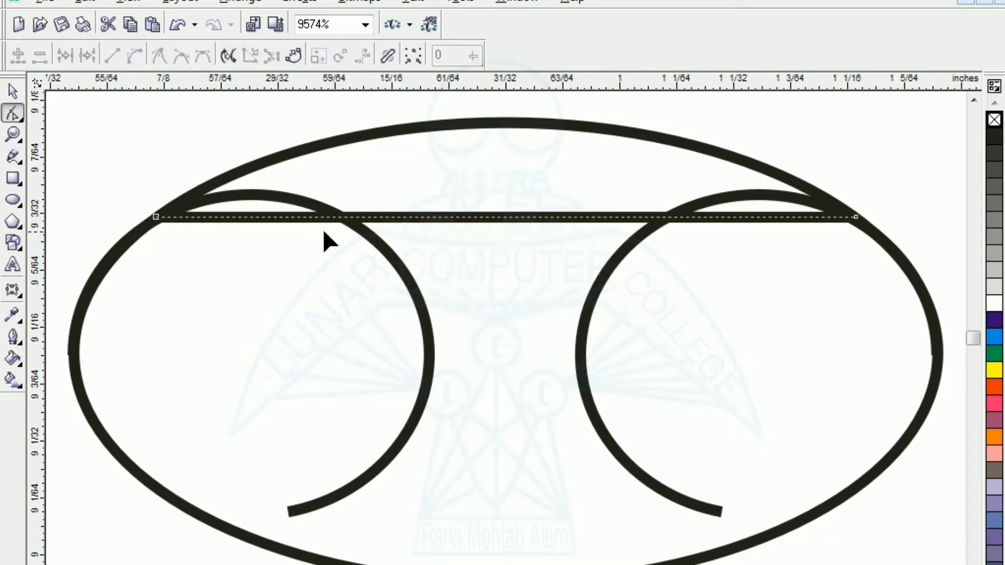
left_click(267, 217)
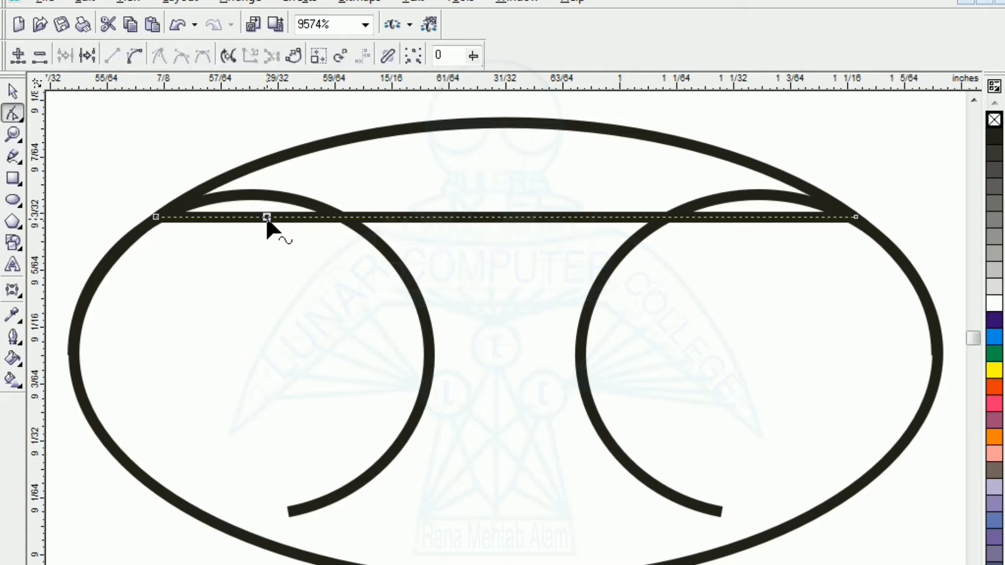
left_click_drag(267, 218, 267, 159)
left_click(528, 185)
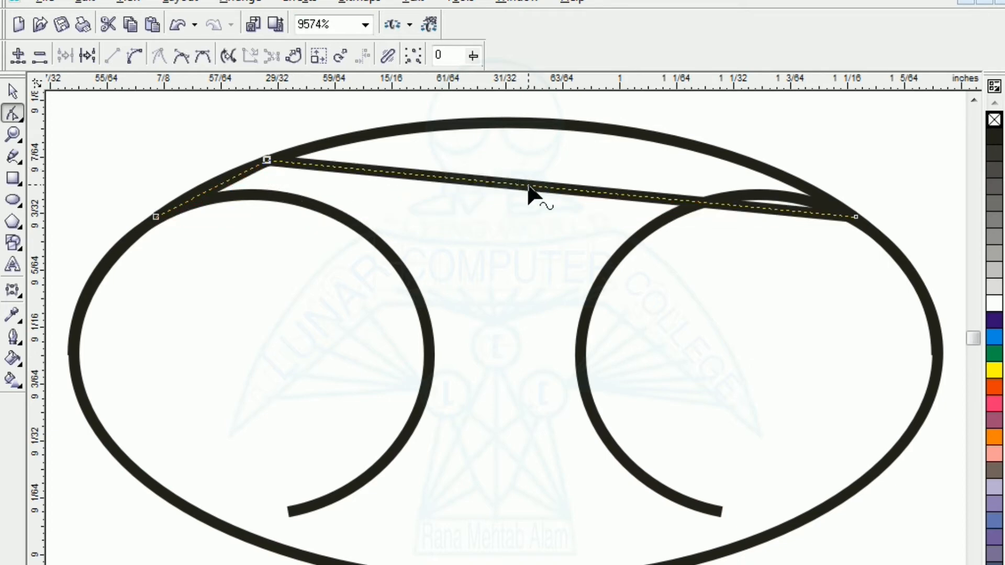
left_click_drag(527, 186, 539, 126)
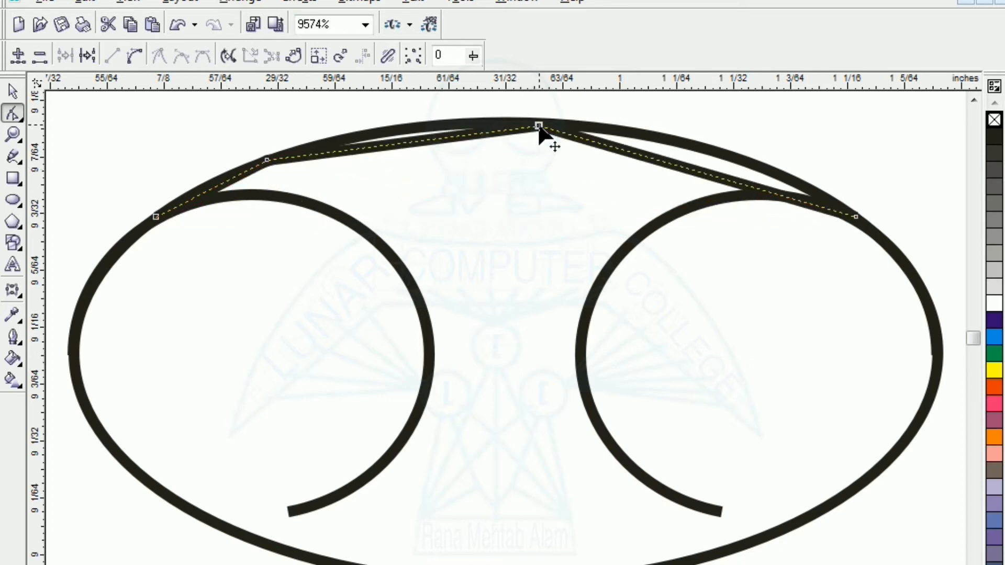
left_click_drag(665, 163, 667, 138)
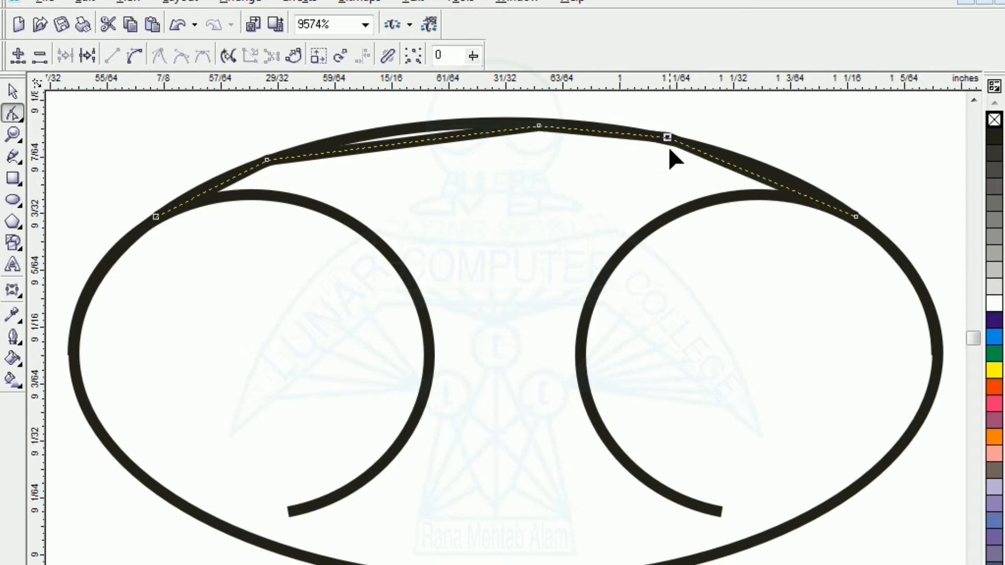
double_click(730, 164)
left_click_drag(732, 166, 739, 158)
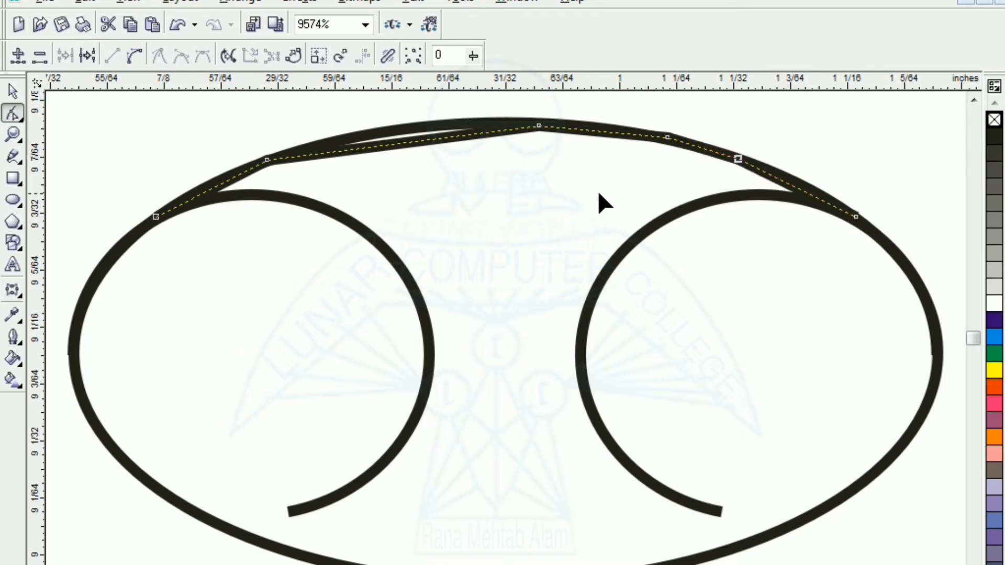
Add further nodes along the line's left half and near its right end, fitting them to the ellipse's upper edge
double_click(405, 144)
left_click_drag(405, 142, 409, 130)
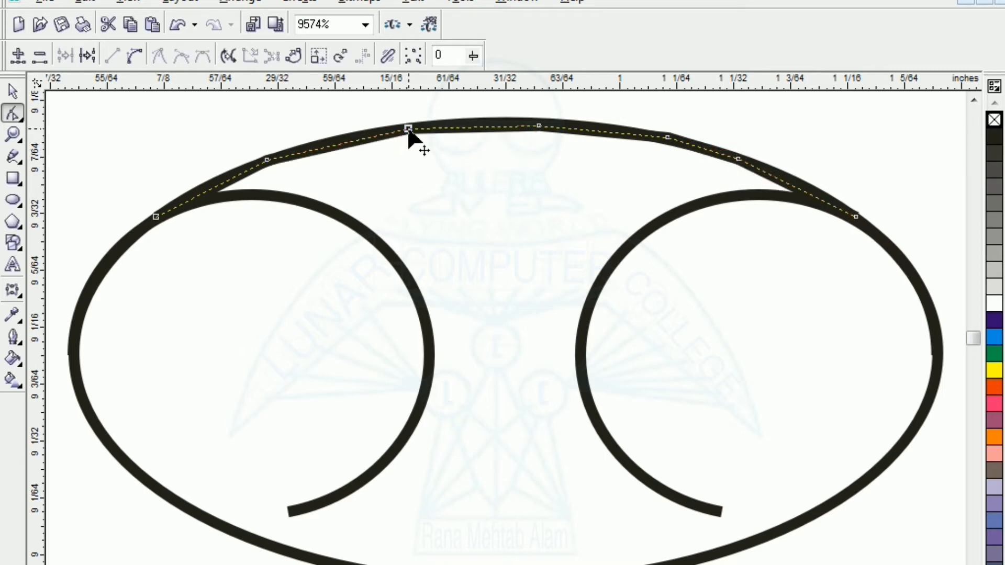
double_click(325, 149)
left_click_drag(325, 149, 327, 140)
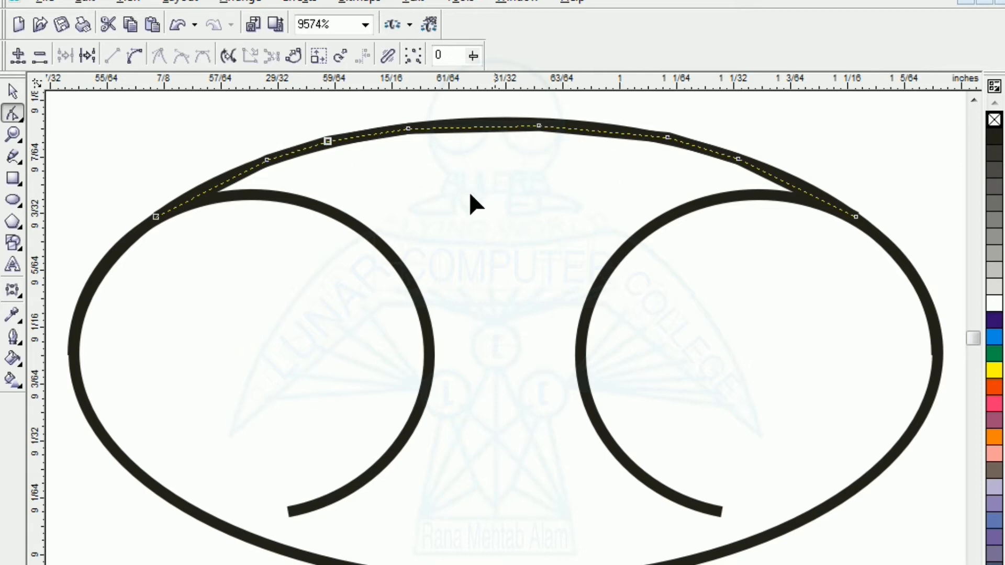
double_click(199, 196)
left_click_drag(198, 196, 202, 188)
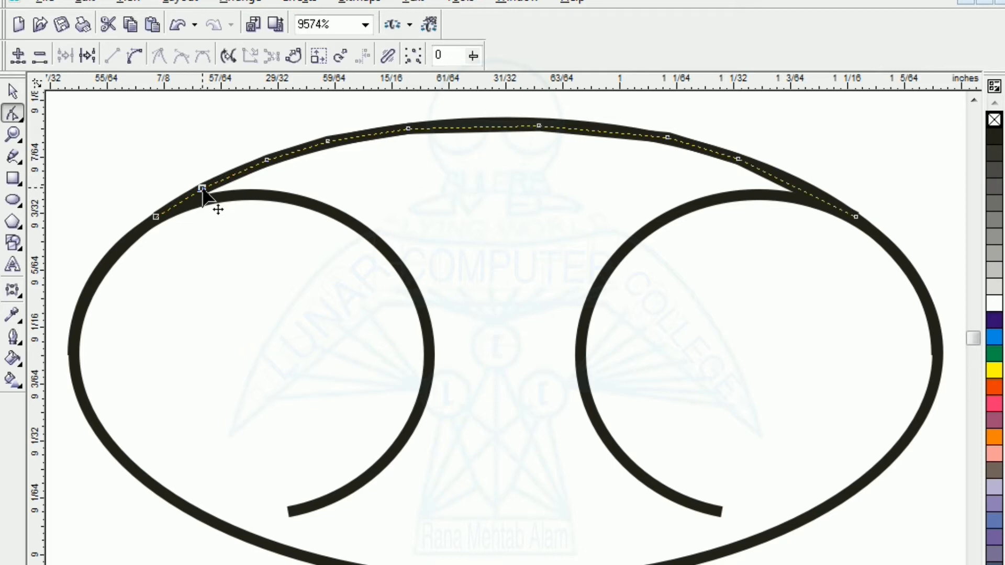
double_click(799, 190)
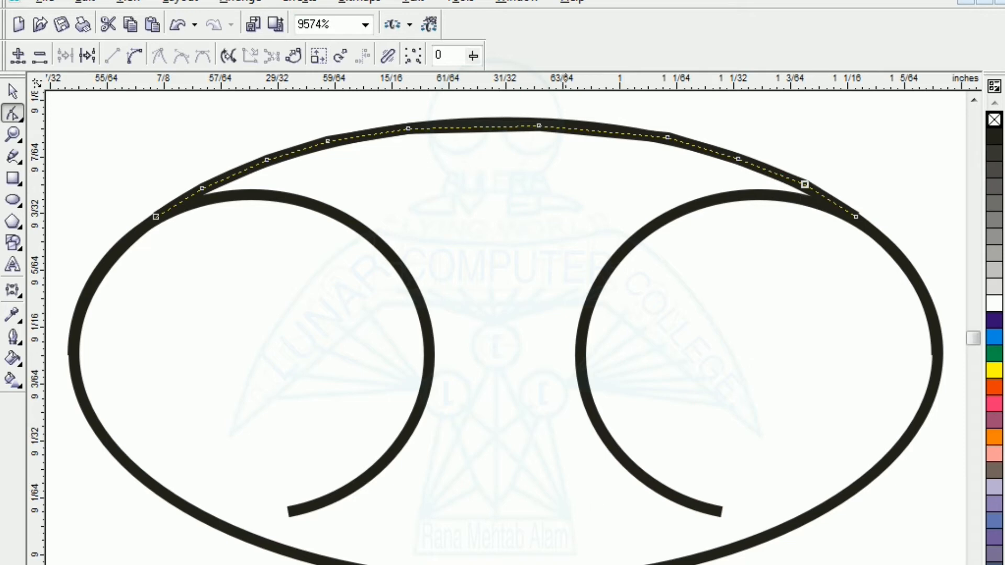
Delete the large guide ellipse and select the bent line above the two arcs for node editing
key("ctrl+z")
key("ctrl+shift+z")
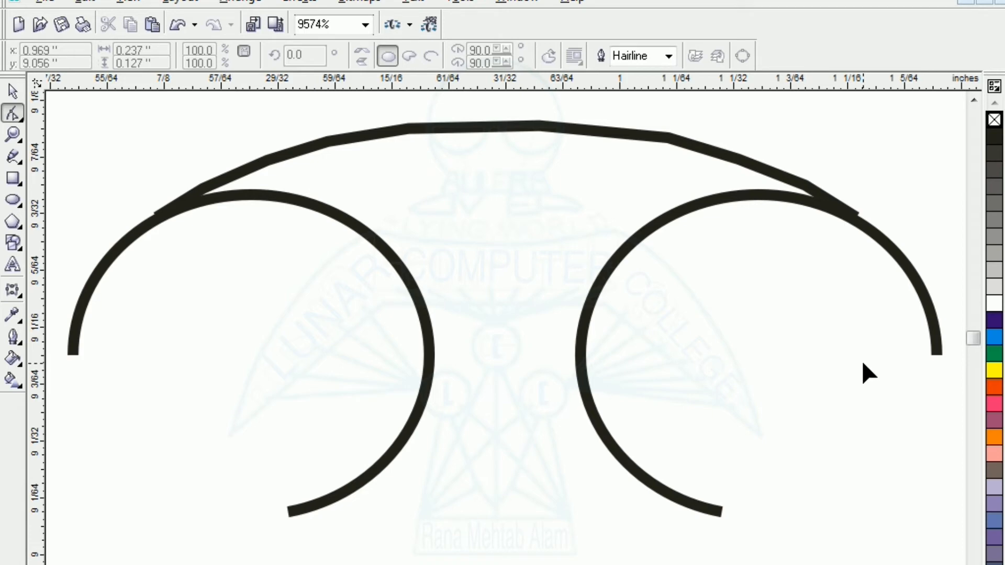
key("F3")
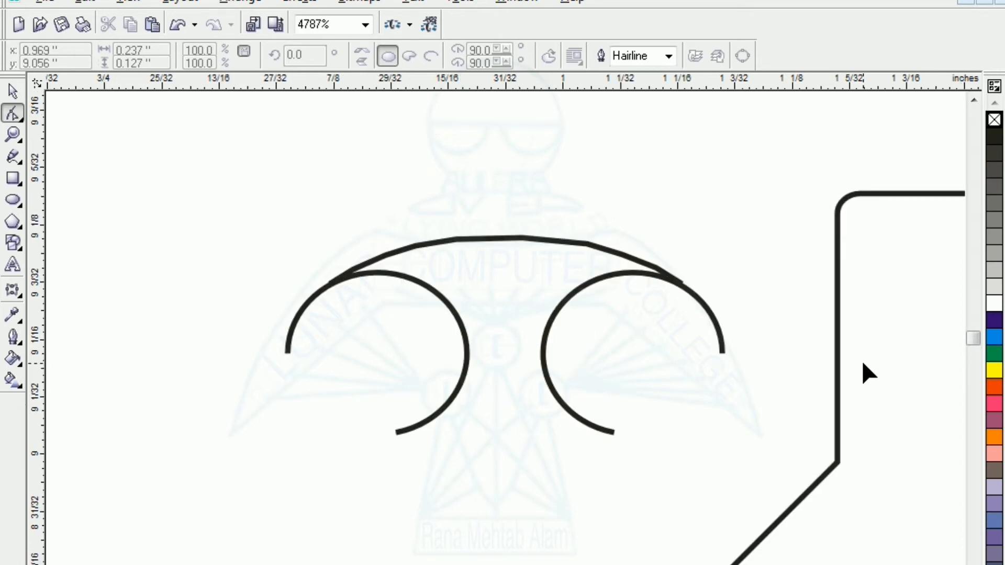
left_click(402, 261)
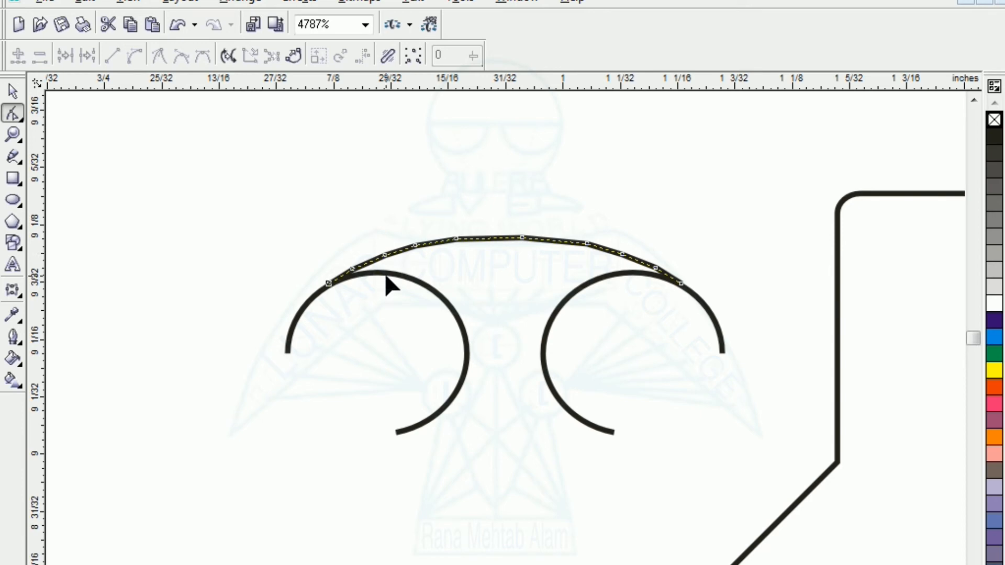
Smooth the bent line above the two arcs by deleting all its nodes between the two endpoints
key("shift+F2")
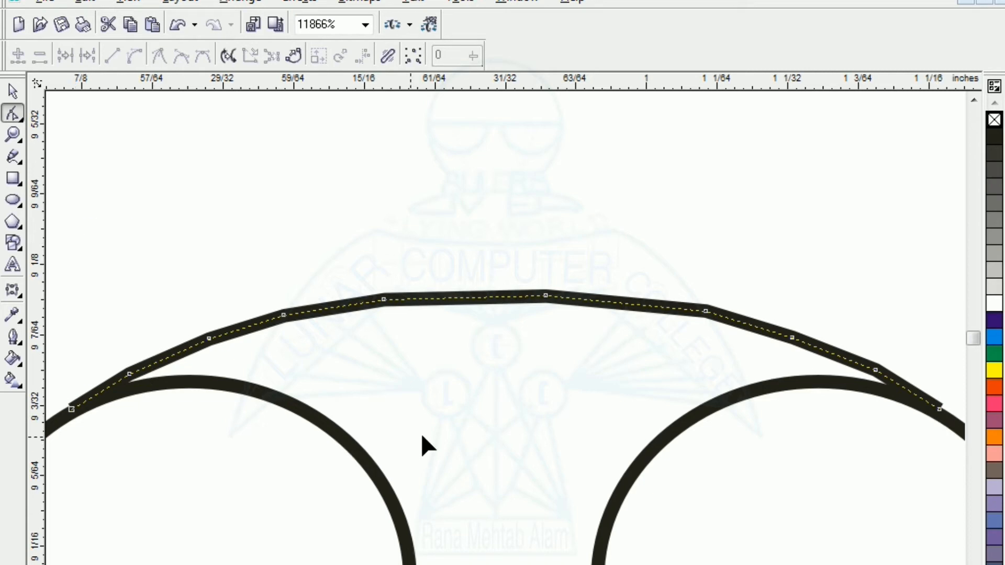
left_click_drag(454, 422, 453, 424)
left_click_drag(76, 261, 281, 411)
left_click_drag(912, 433, 913, 433)
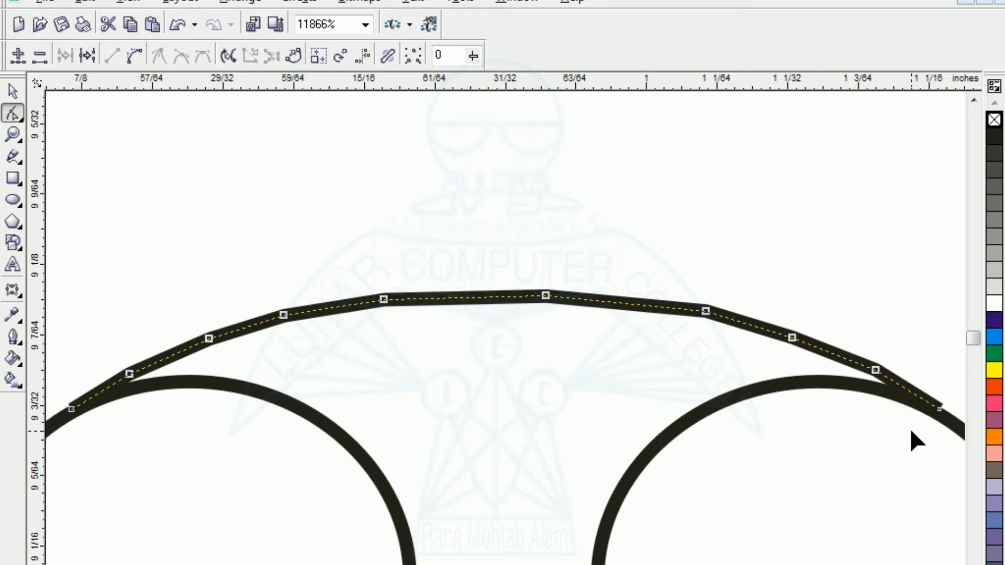
key("Delete")
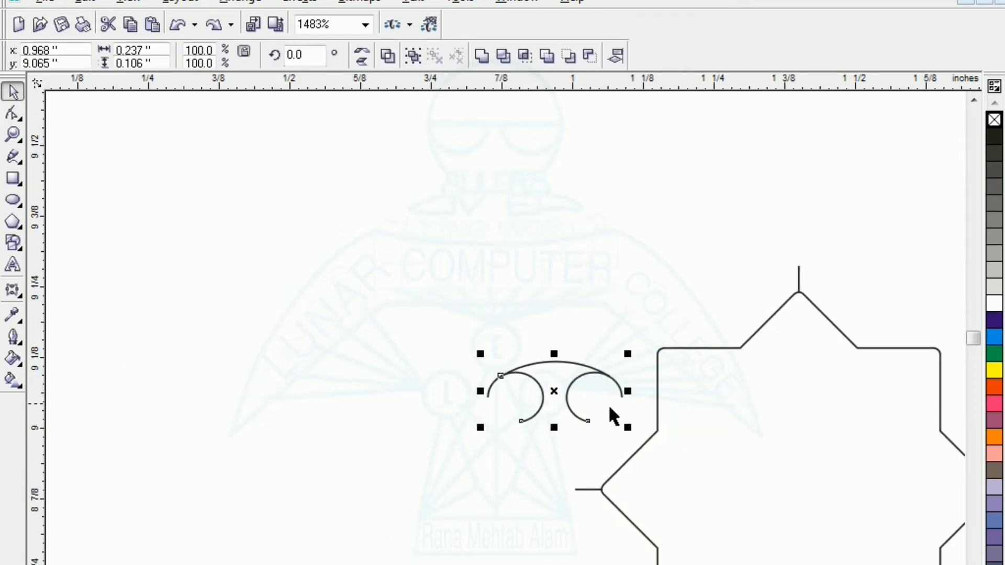
Move the two arcs and their connecting curve away from the star and group them into one scroll ornament
left_click(423, 316)
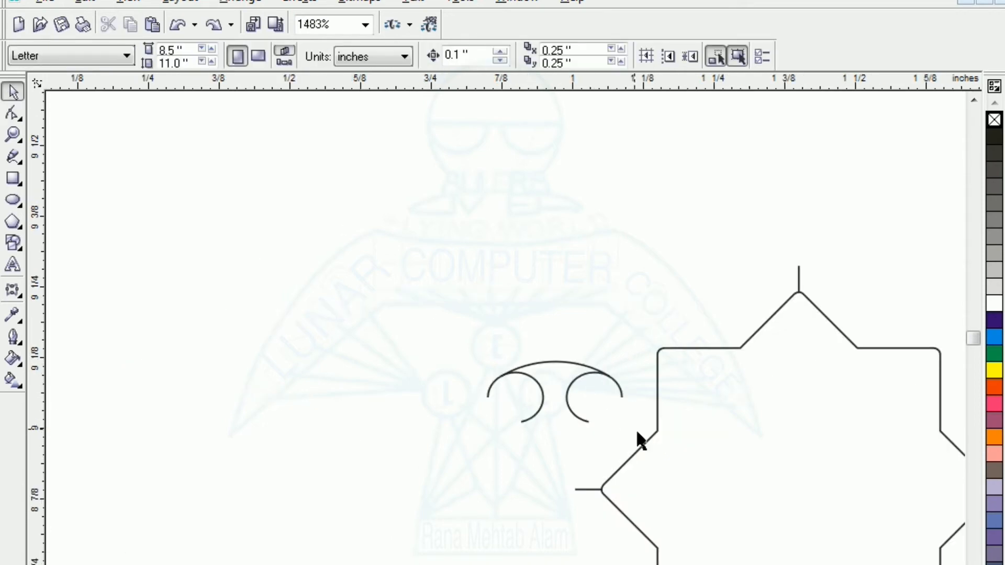
left_click(552, 399)
left_click_drag(551, 390, 408, 351)
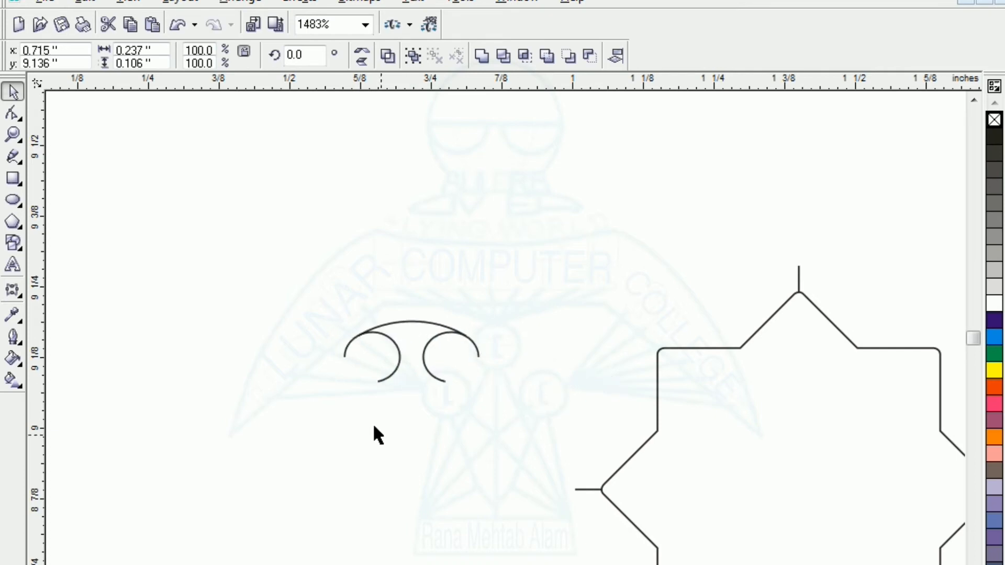
left_click(374, 425)
left_click(382, 381)
left_click(390, 433)
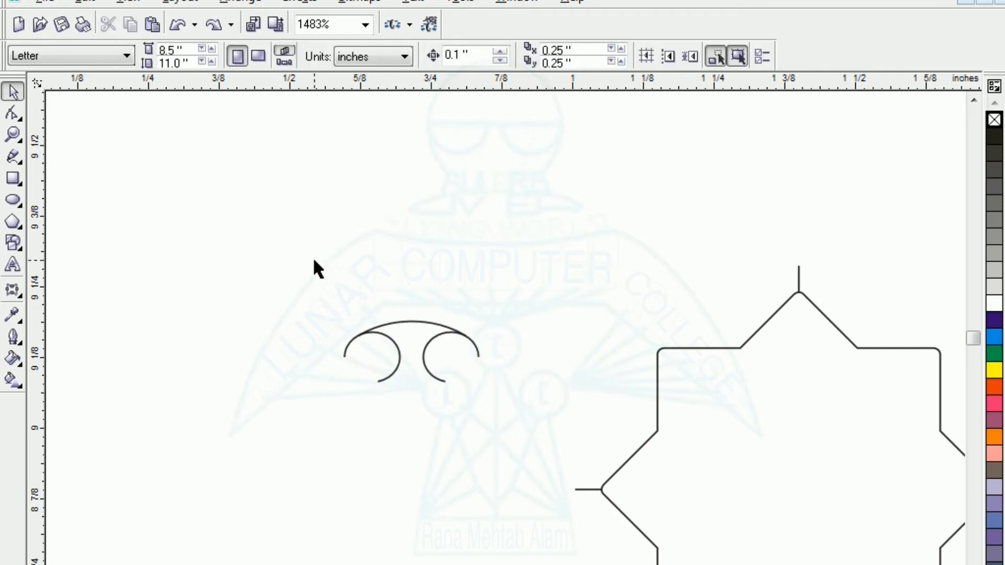
key("Tab")
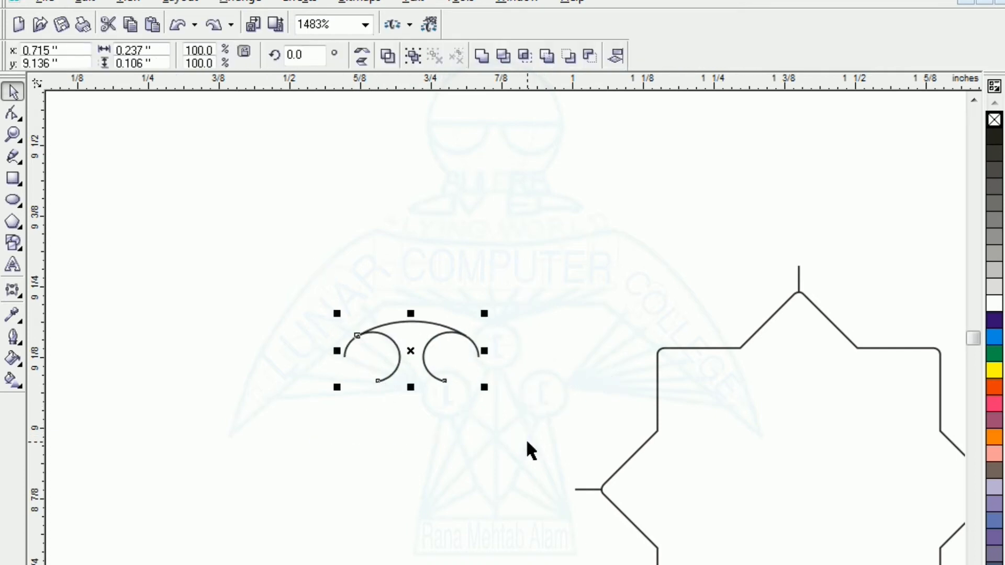
left_click(428, 450)
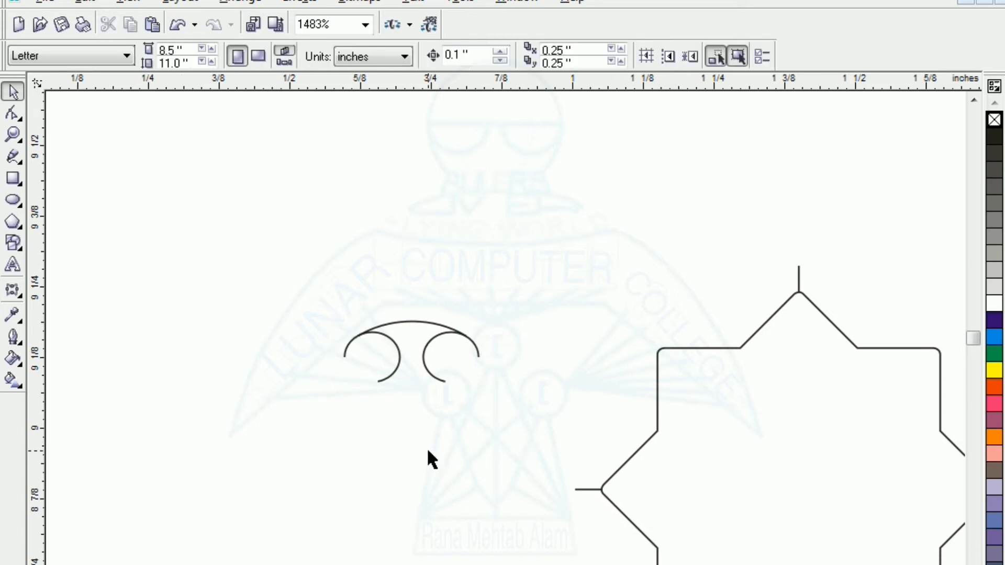
left_click(436, 373)
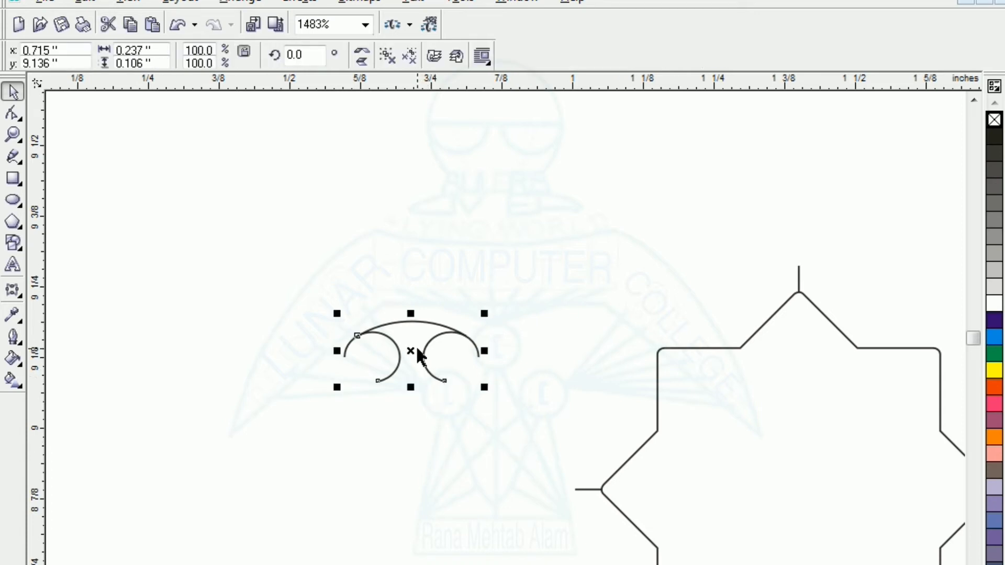
Move the grouped scroll ornament into the upper-left part of the eight-pointed star
left_click_drag(409, 351, 685, 433)
left_click_drag(711, 417, 721, 404)
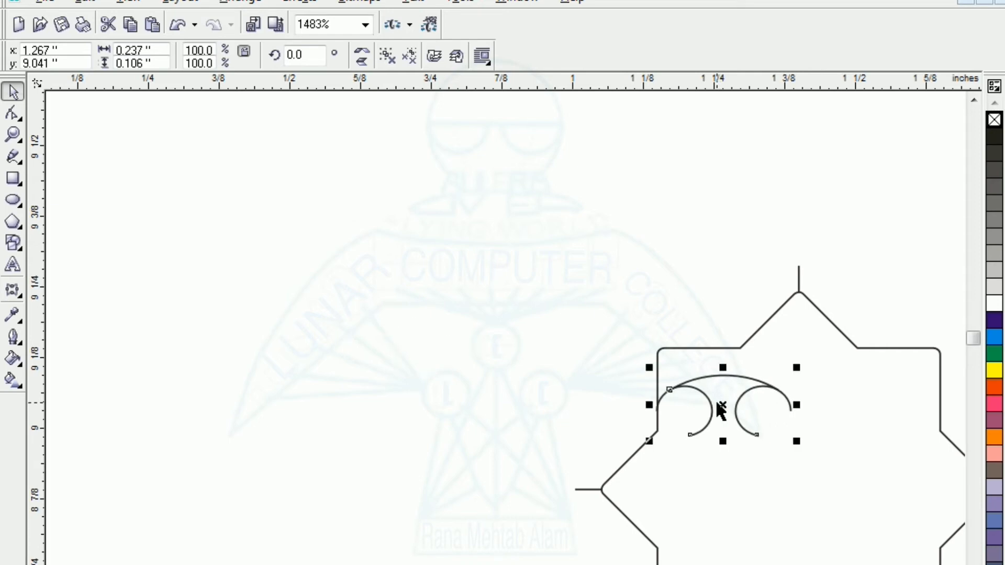
key("shift+F2")
key("F3")
key("F3")
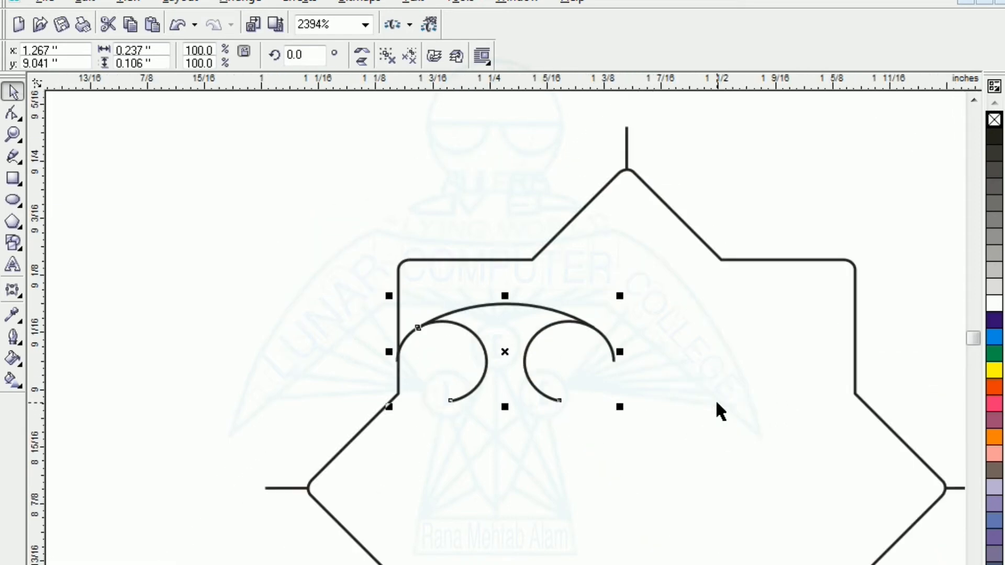
Rotate the scroll ornament about 36 degrees counterclockwise and fit its curve against the edges of the star's upper-left corner
left_click(506, 352)
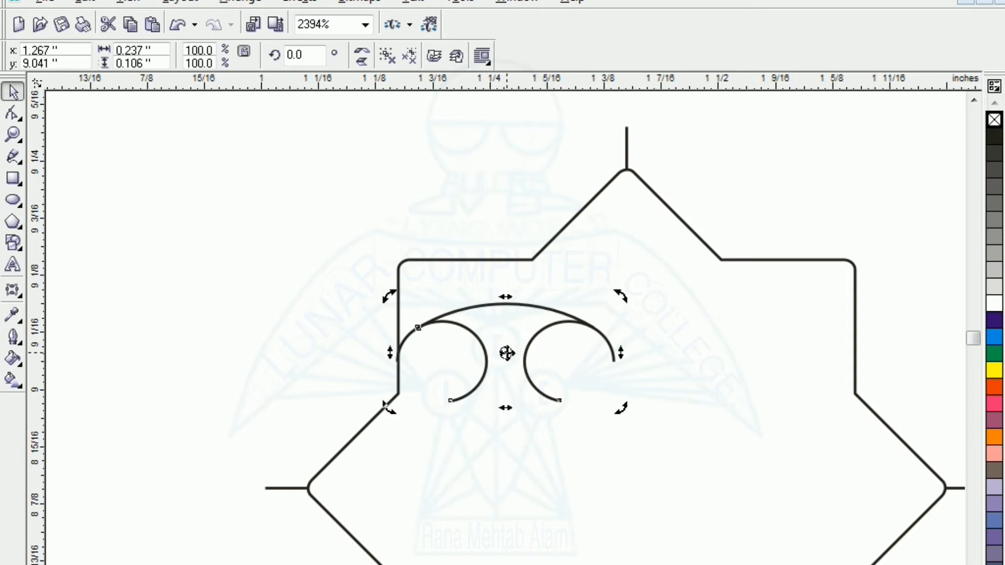
left_click_drag(615, 281, 575, 225)
left_click(456, 282)
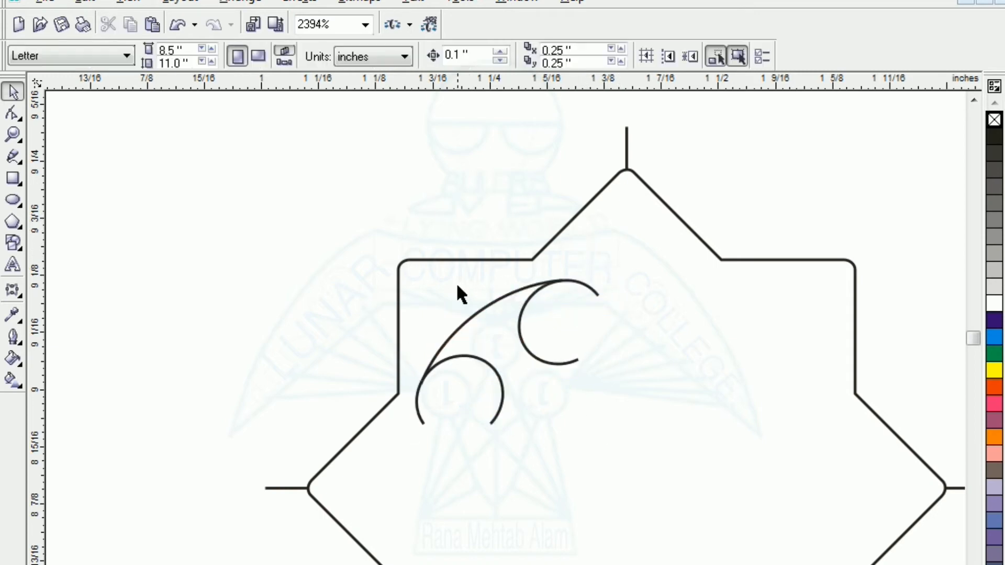
left_click_drag(465, 305, 461, 296)
left_click(353, 352)
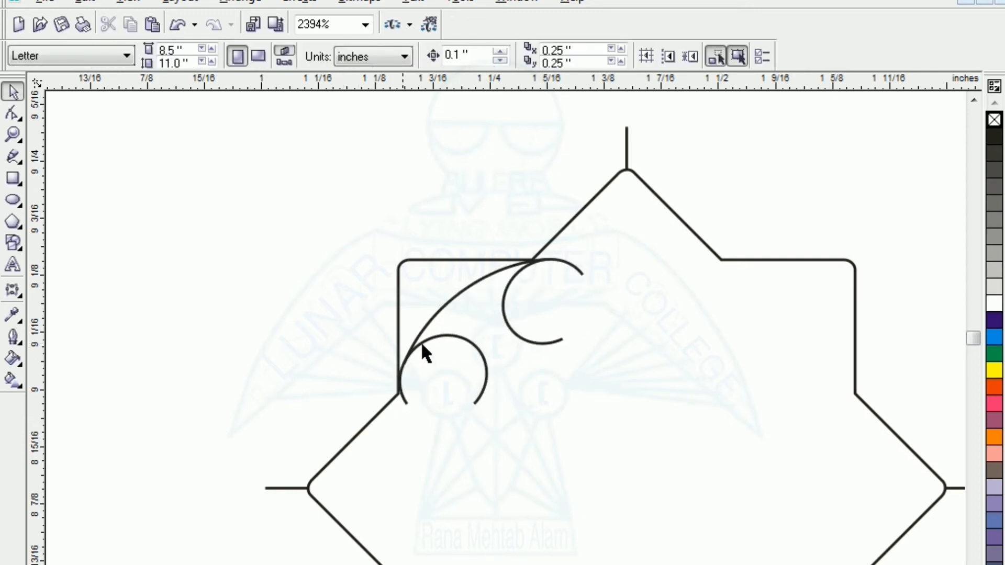
Create a horizontally mirrored copy of the scroll ornament in the star's upper-right corner
key("z")
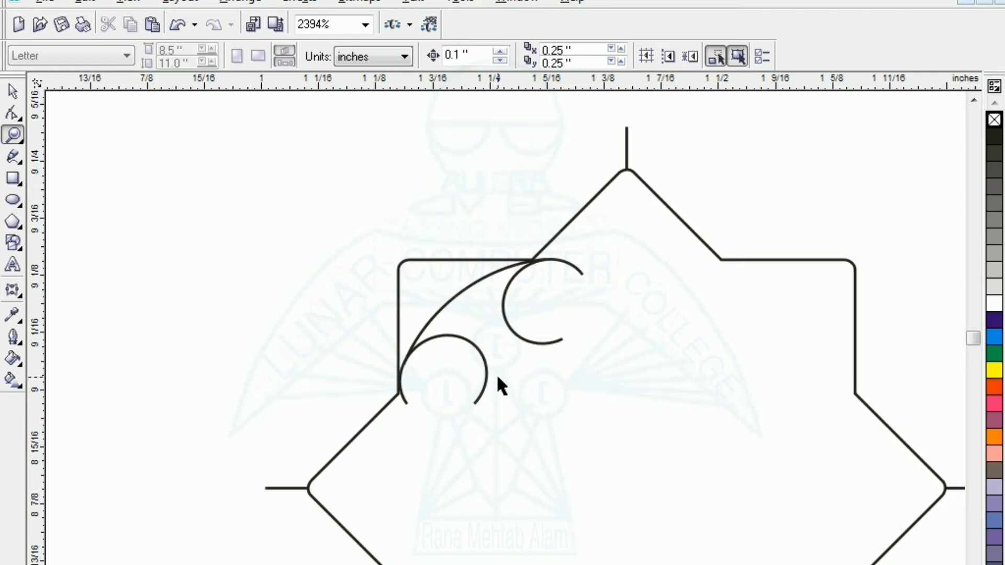
right_click(497, 373)
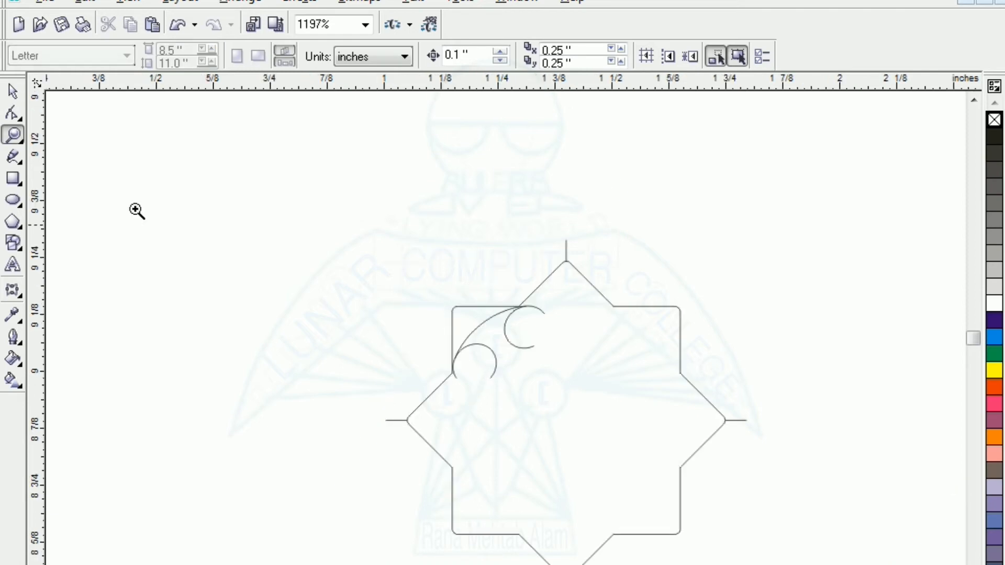
left_click(12, 92)
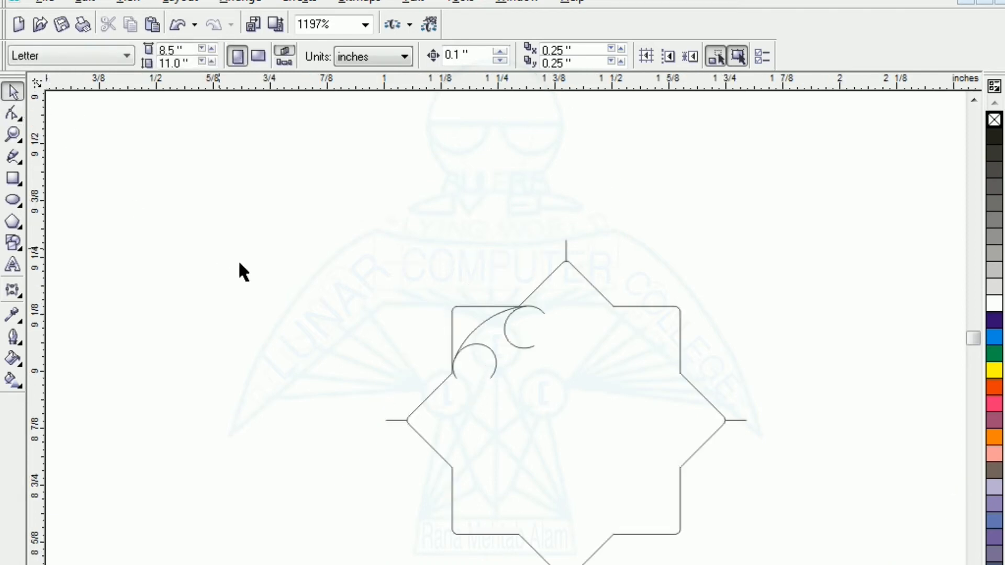
left_click(495, 370)
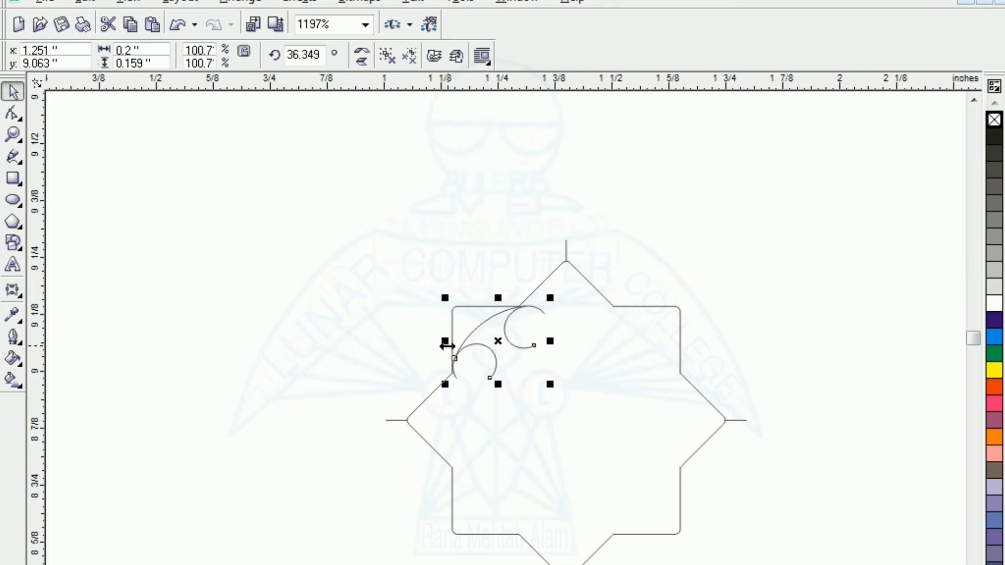
left_click_drag(447, 345, 631, 344)
scroll(549, 414, "down", 1)
Mirror copies of the two upper scroll ornaments vertically into the star's lower corners
left_click(438, 370)
left_click_drag(421, 276, 725, 417)
left_click_drag(563, 315, 567, 486)
left_click(378, 460)
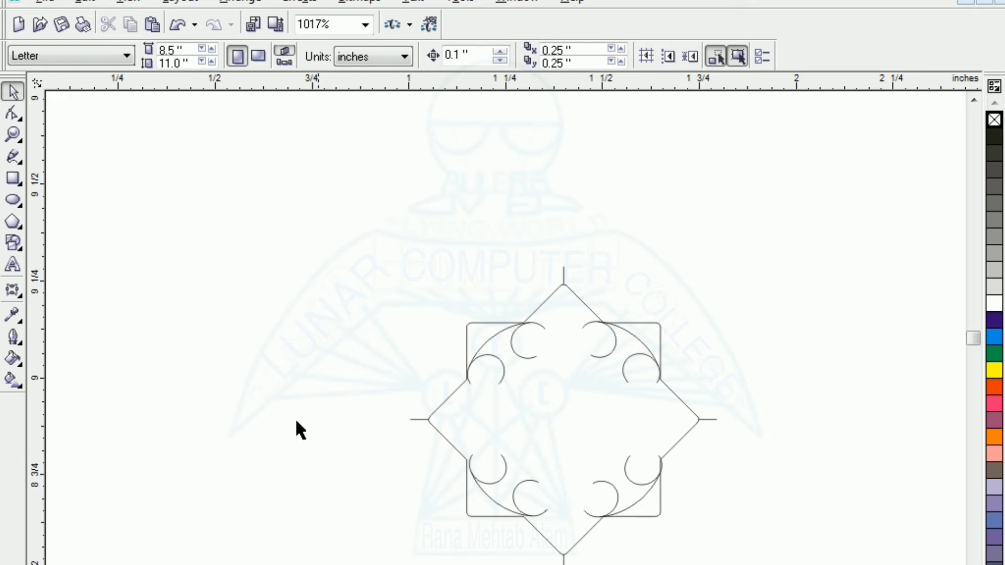
Draw a circle about 0.078 inches in diameter in the empty area beside the star and select it
left_click(13, 201)
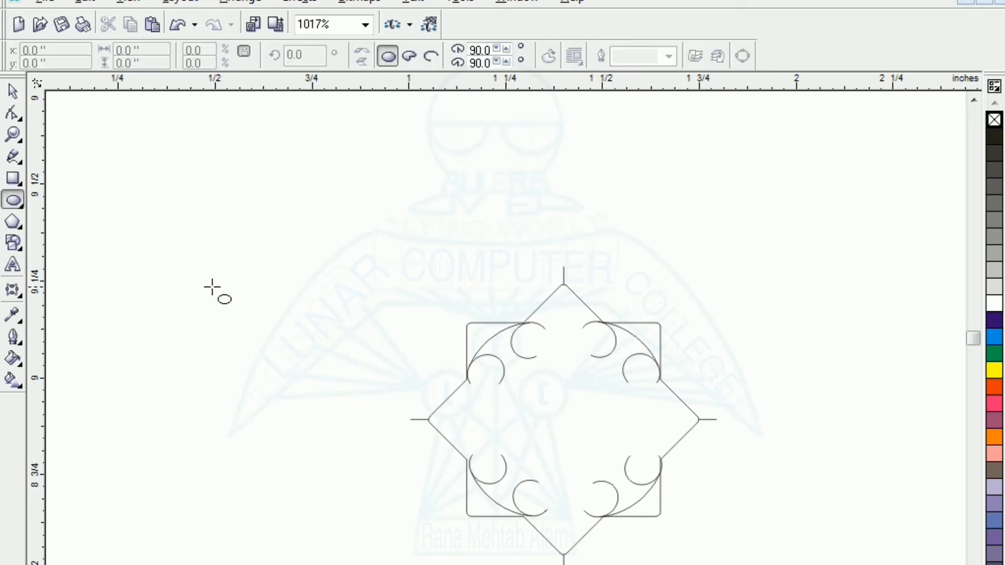
left_click_drag(174, 297, 234, 344)
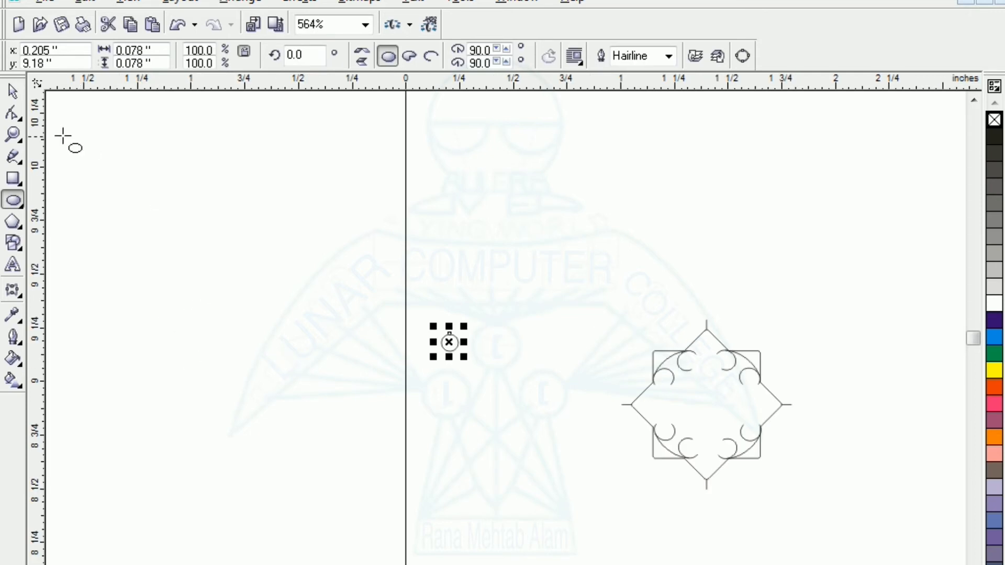
left_click(7, 92)
left_click(75, 176)
left_click(448, 347)
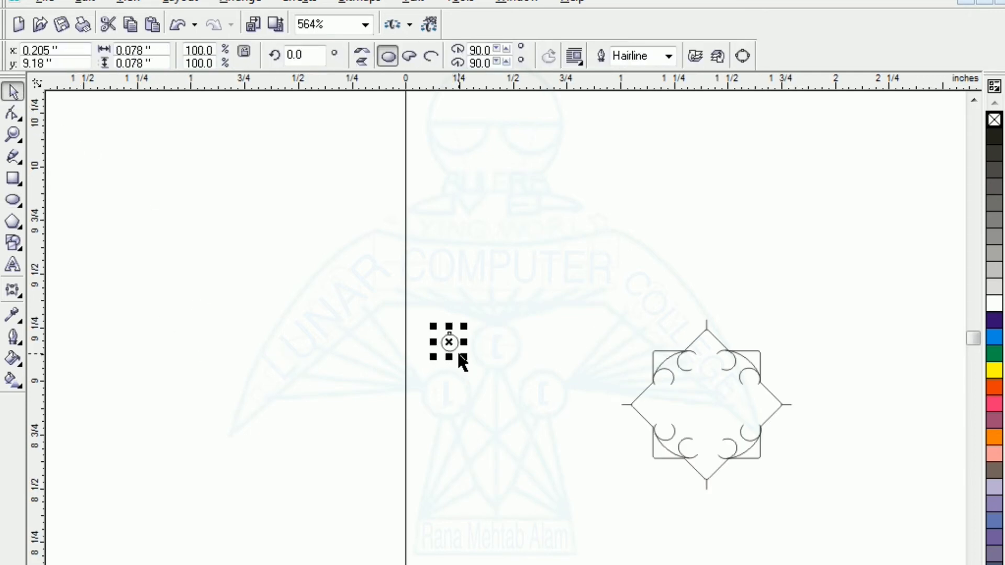
Add three progressively larger concentric copies of the circle, the outermost about 0.348 inches across, and group all four circles
left_click_drag(464, 357, 474, 394)
key("ctrl+r")
key("ctrl+r")
left_click(350, 276)
left_click_drag(514, 409, 558, 443)
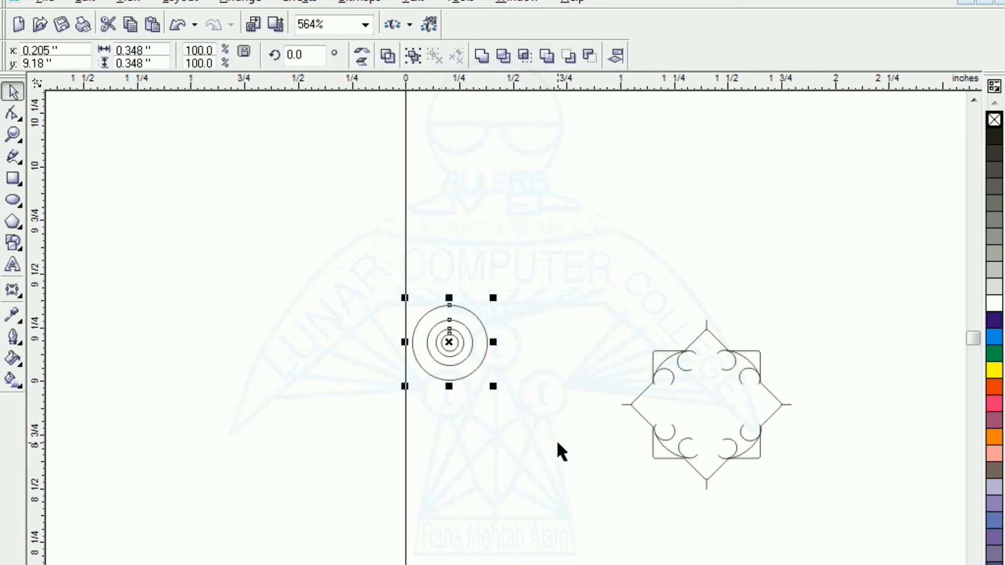
left_click(388, 360)
left_click(433, 373)
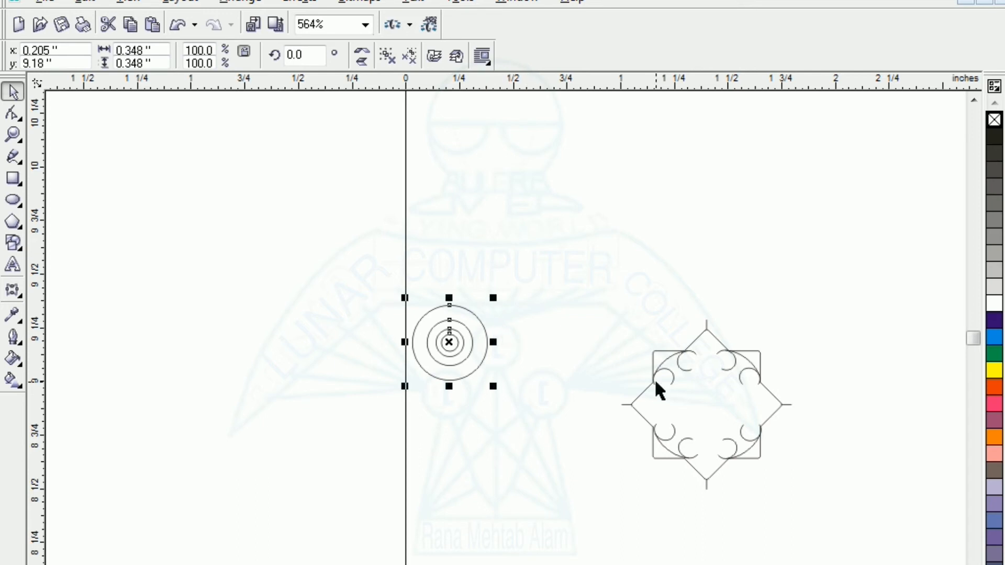
Center the concentric circles on the star and move the whole motif to about x 0.604, y 9.665 inches
left_click(688, 395, "shift")
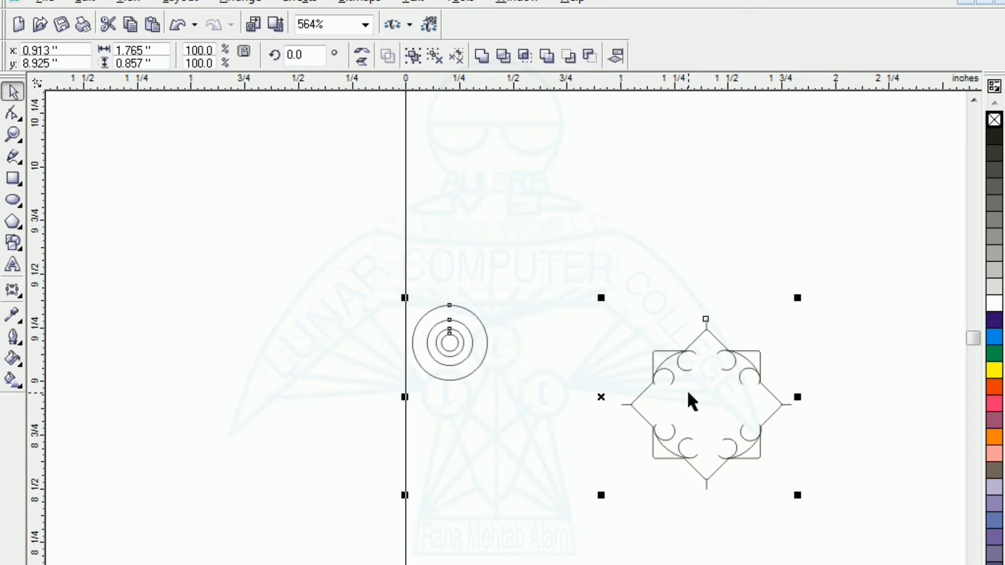
key("c")
key("e")
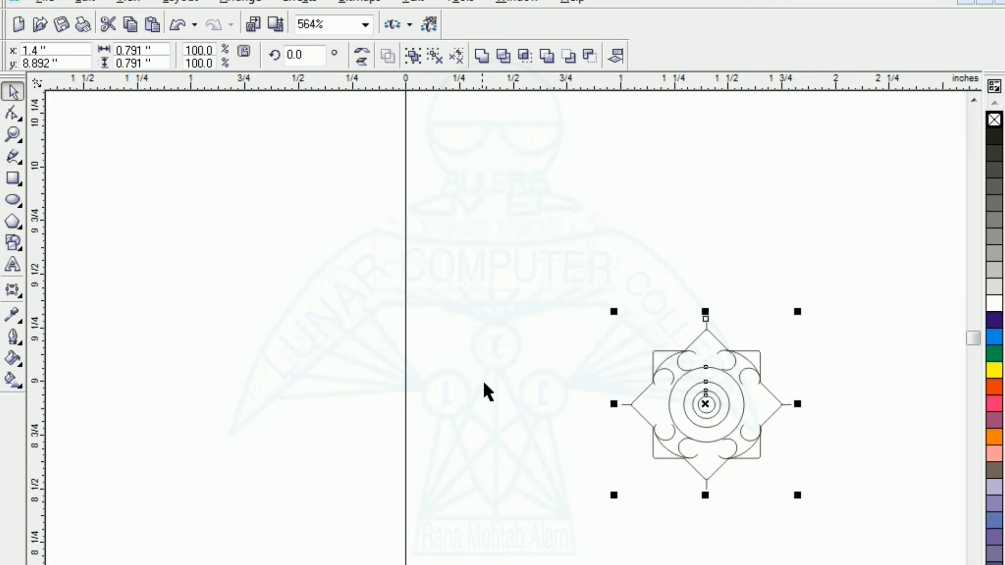
left_click(486, 395)
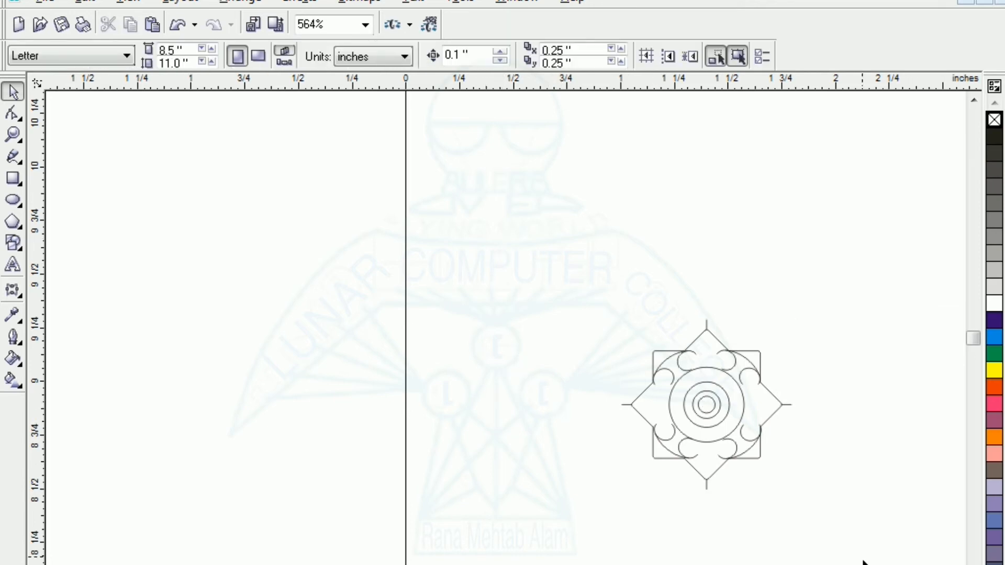
left_click(732, 455)
left_click_drag(705, 406, 534, 238)
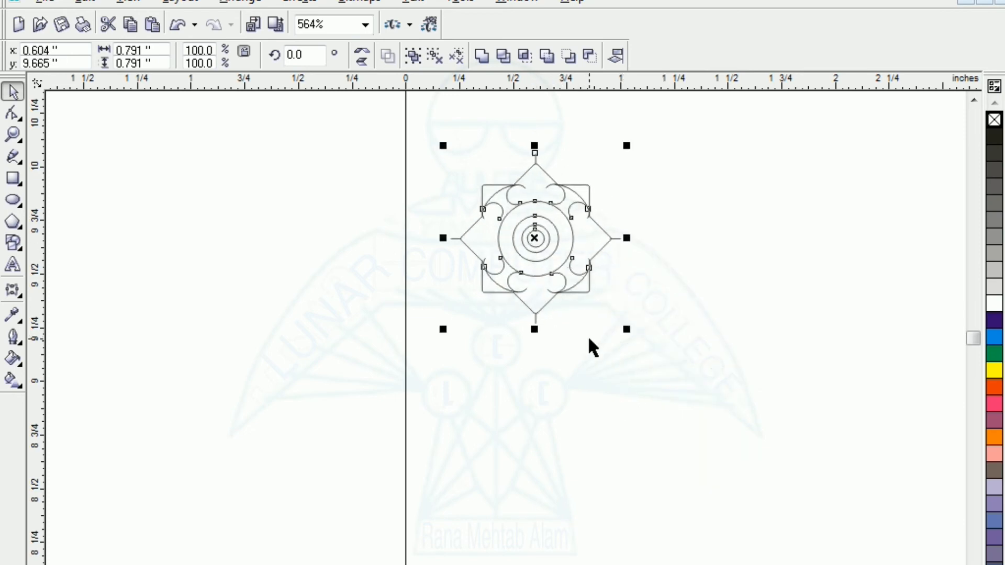
Duplicate the motif directly to its right with a relative position offset of 0.791 inches horizontally and 0 vertically
key("alt+F7")
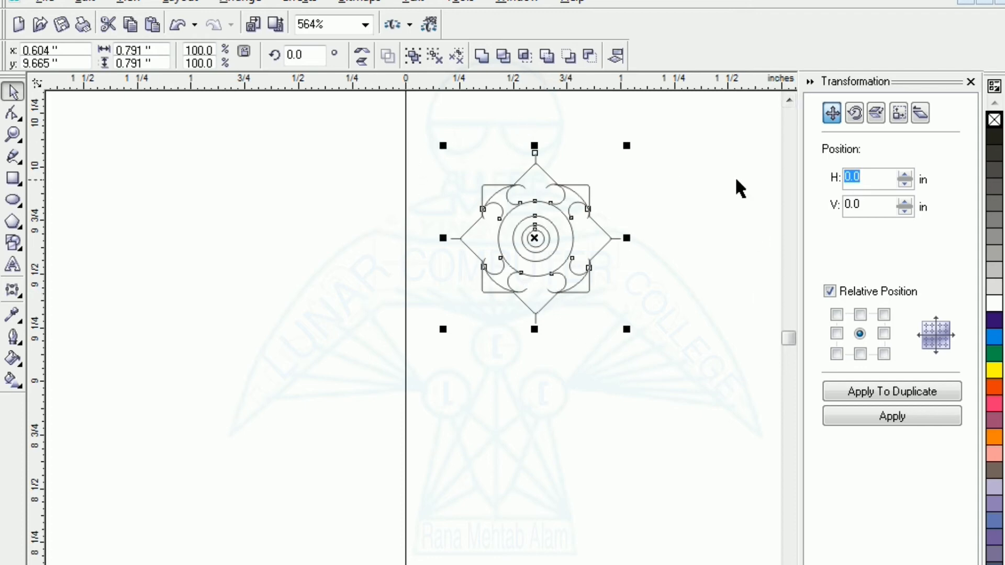
left_click(831, 112)
left_click(884, 334)
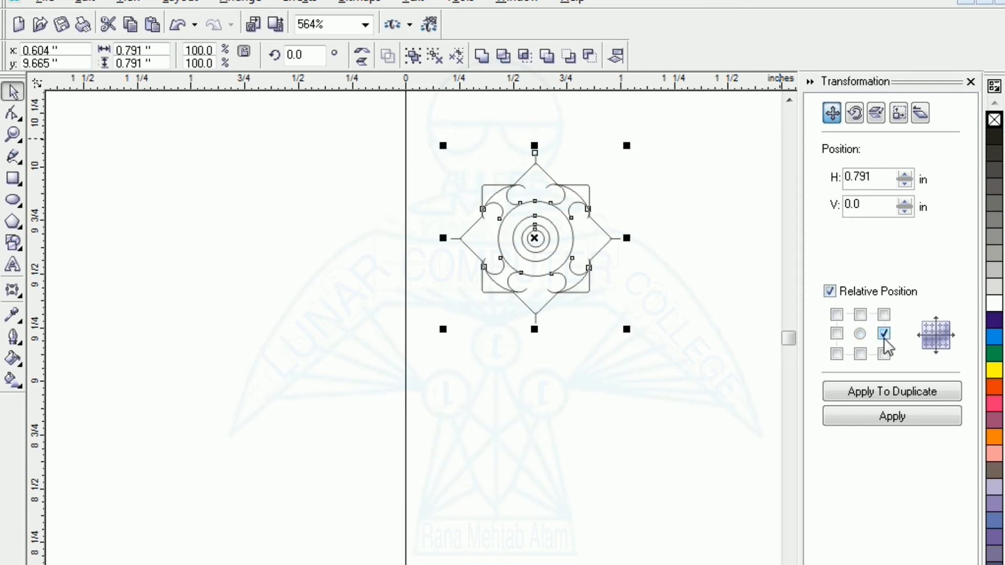
left_click(889, 394)
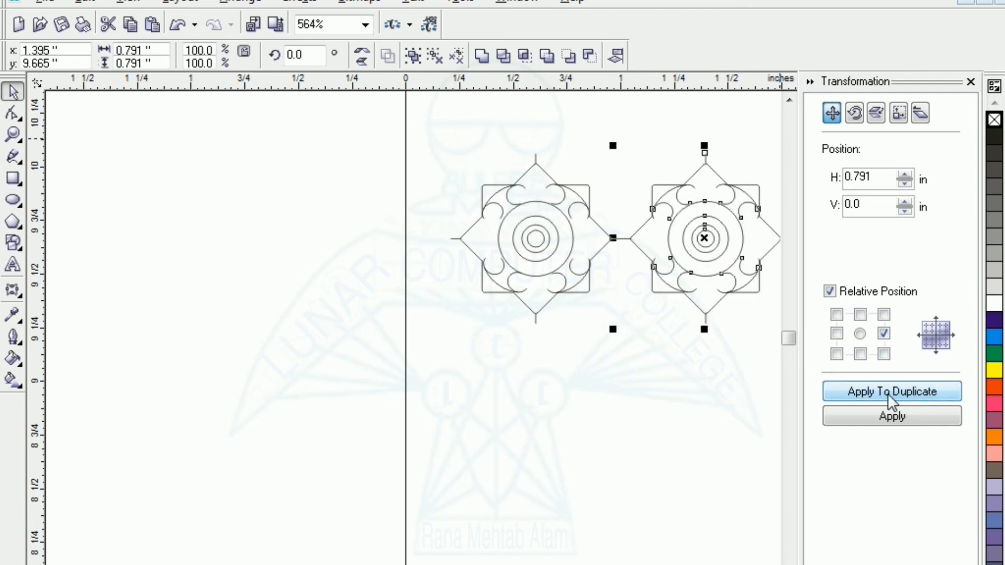
Extend the row with three more copies of the motif, each offset another 0.791 inches to the right
left_click(888, 393)
left_click(888, 393)
scroll(419, 314, "right", 3)
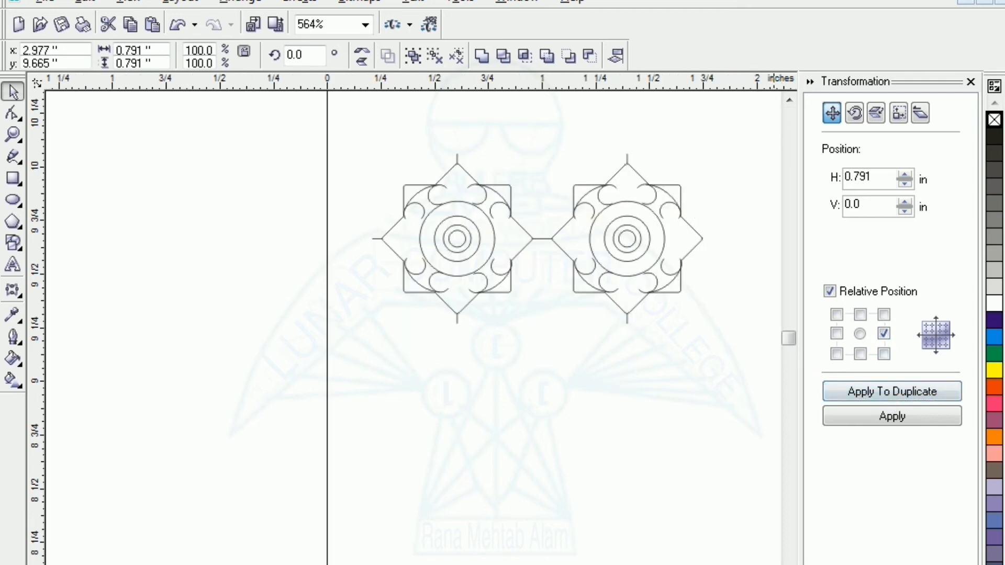
scroll(418, 314, "right", 3)
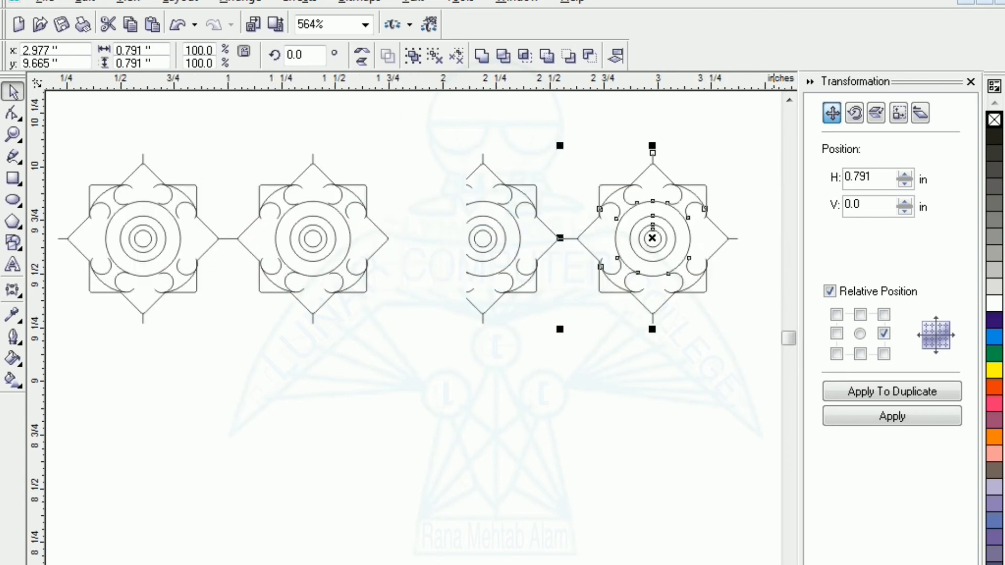
scroll(419, 314, "right", 3)
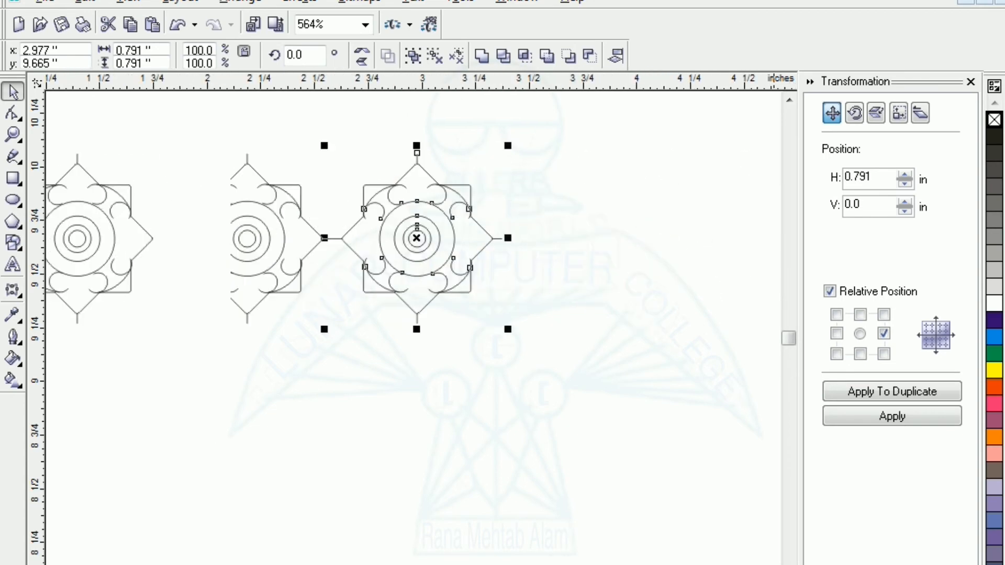
left_click(885, 392)
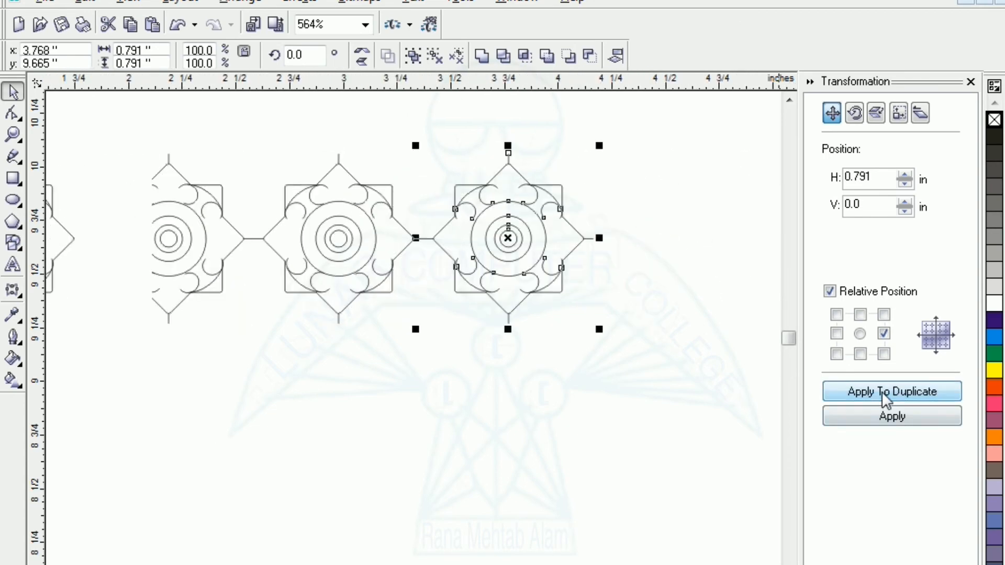
Add two more copies of the motif at the row's right end, each offset 0.791 inches horizontally, to make seven
left_click(886, 393)
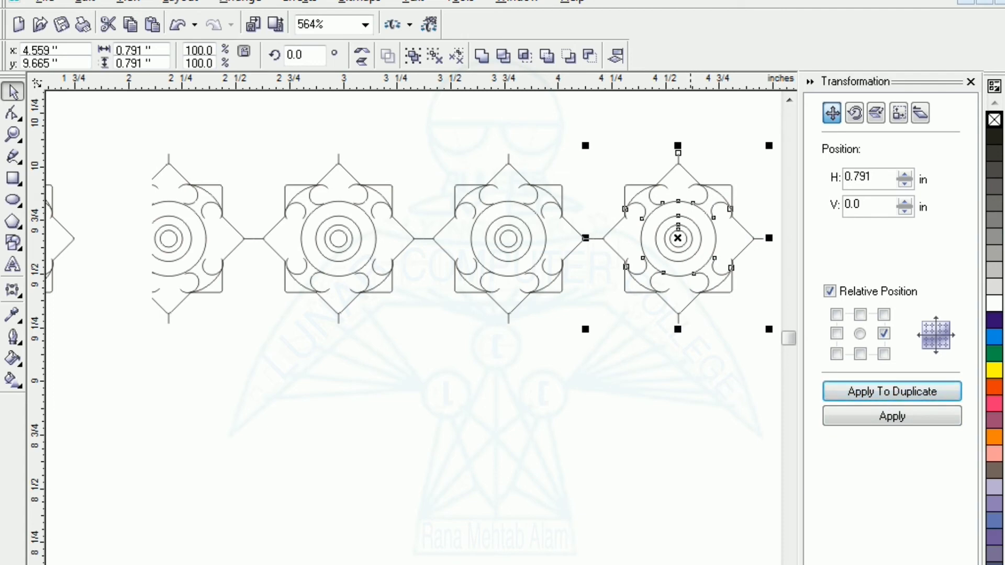
left_click(882, 393)
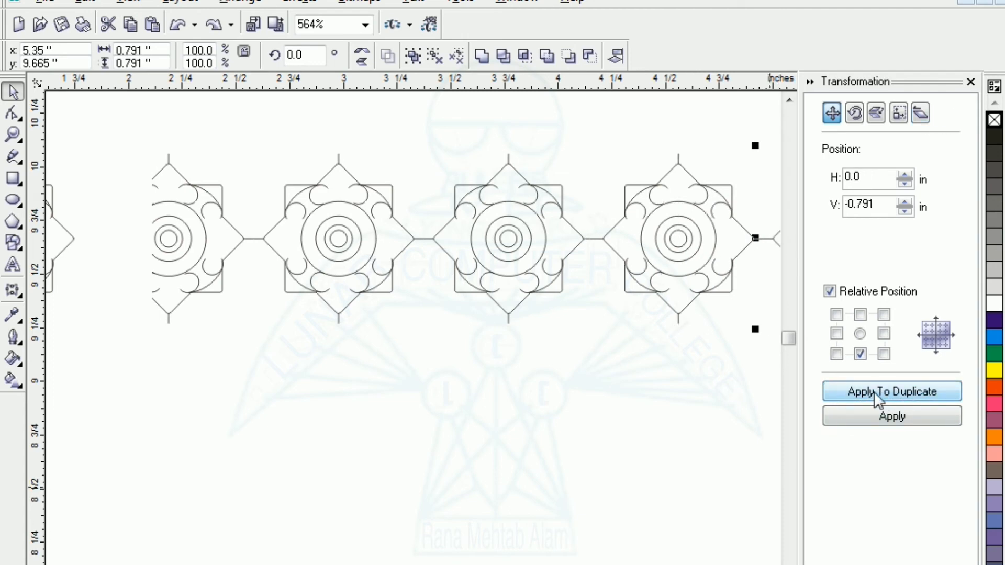
key("F3")
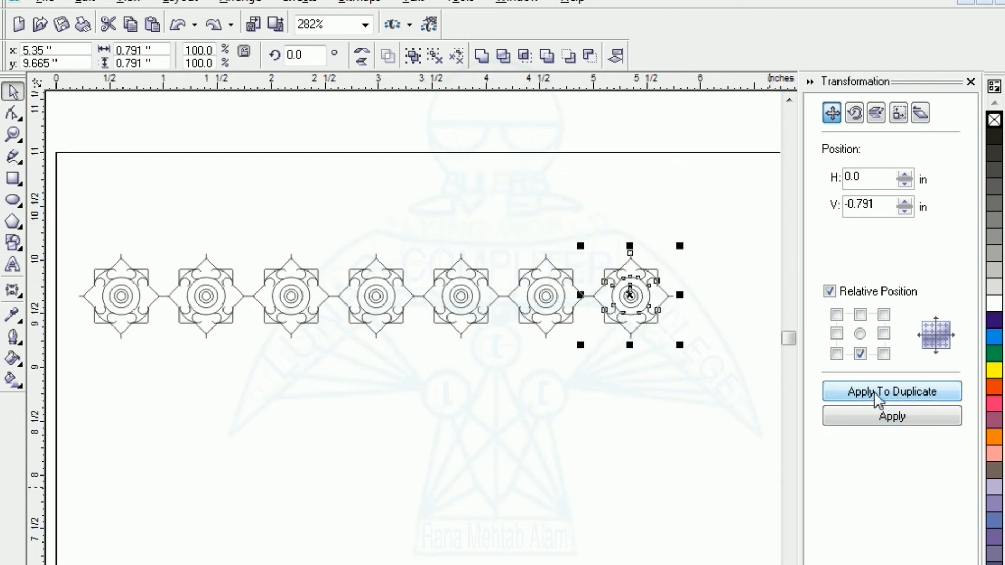
left_click(716, 406)
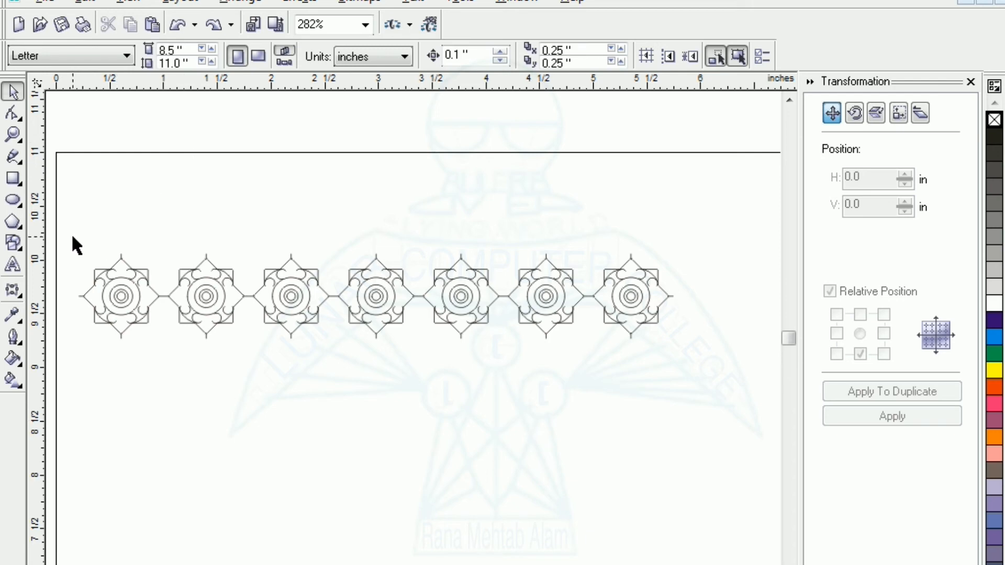
Duplicate the whole row of seven motifs downward four times, each copy offset -0.791 inches vertically, to form a five-row grid
left_click_drag(424, 373, 687, 382)
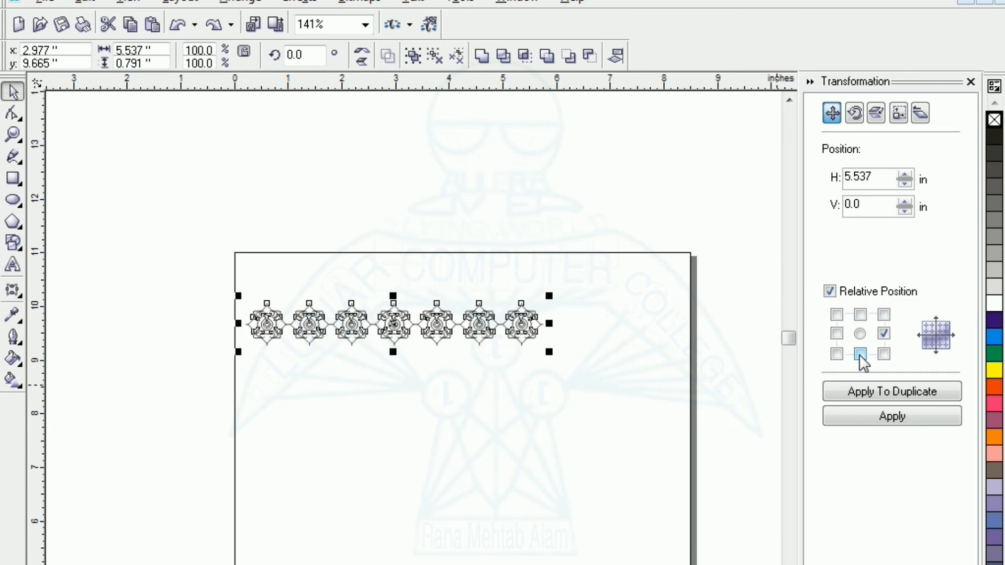
left_click(860, 355)
left_click(865, 392)
left_click(864, 392)
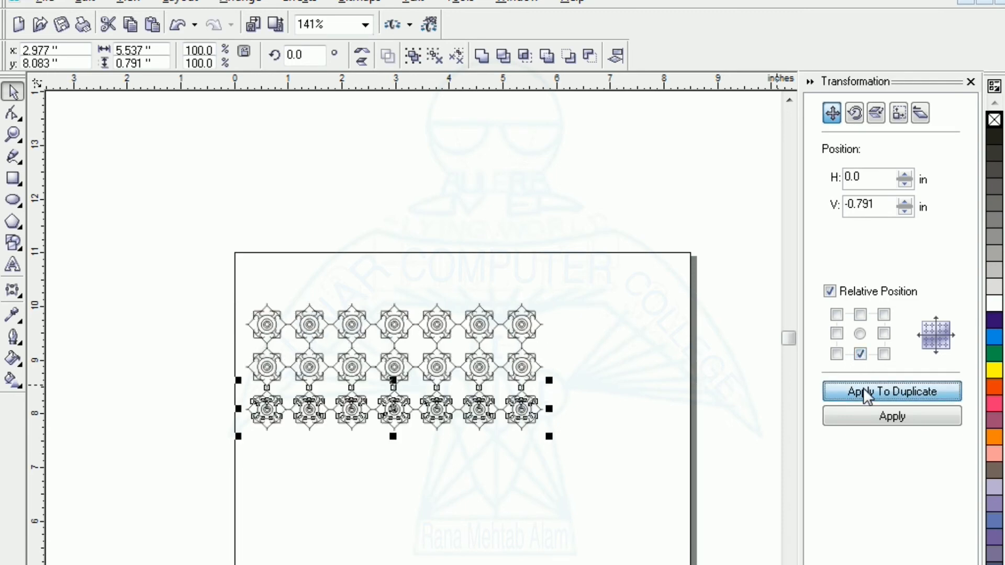
left_click(864, 392)
left_click(863, 392)
left_click(627, 453)
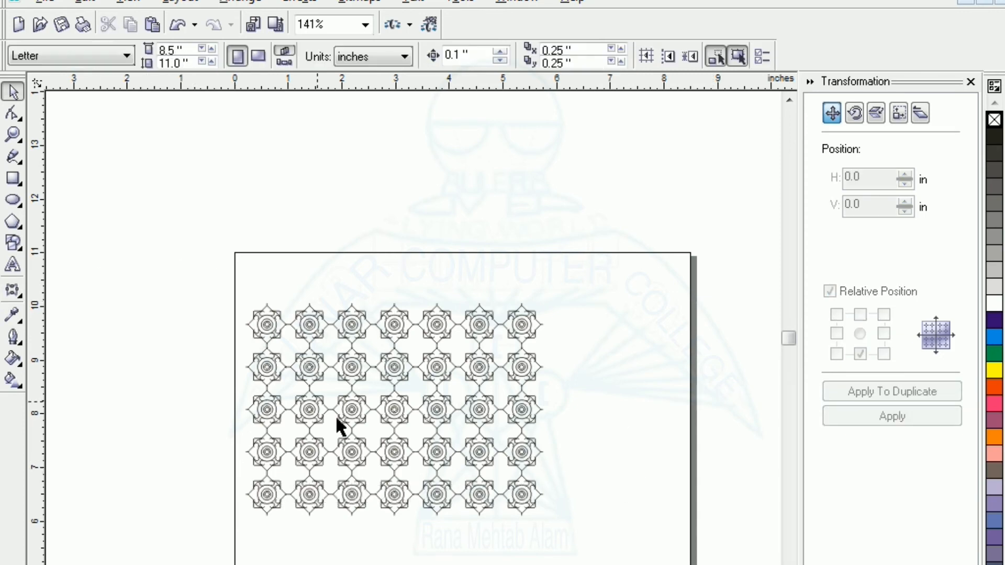
Select every motif in the grid and change the outline color to light blue
key("ctrl+a")
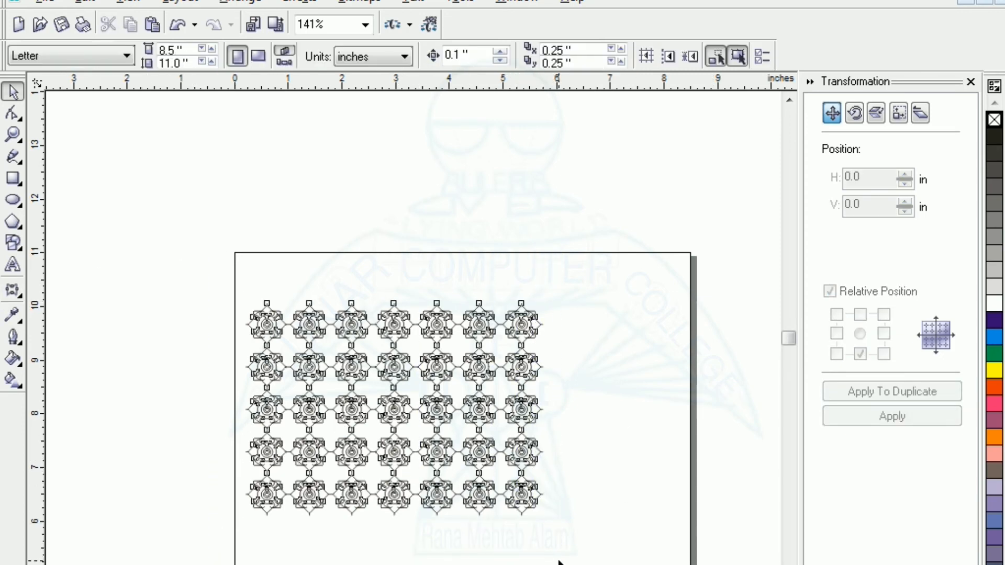
key("shift+F2")
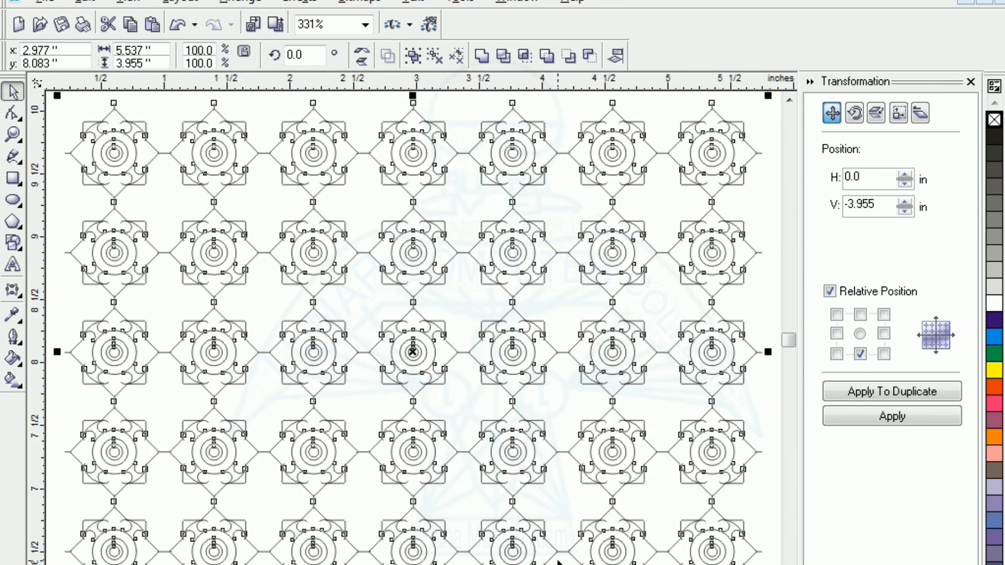
left_click(465, 292)
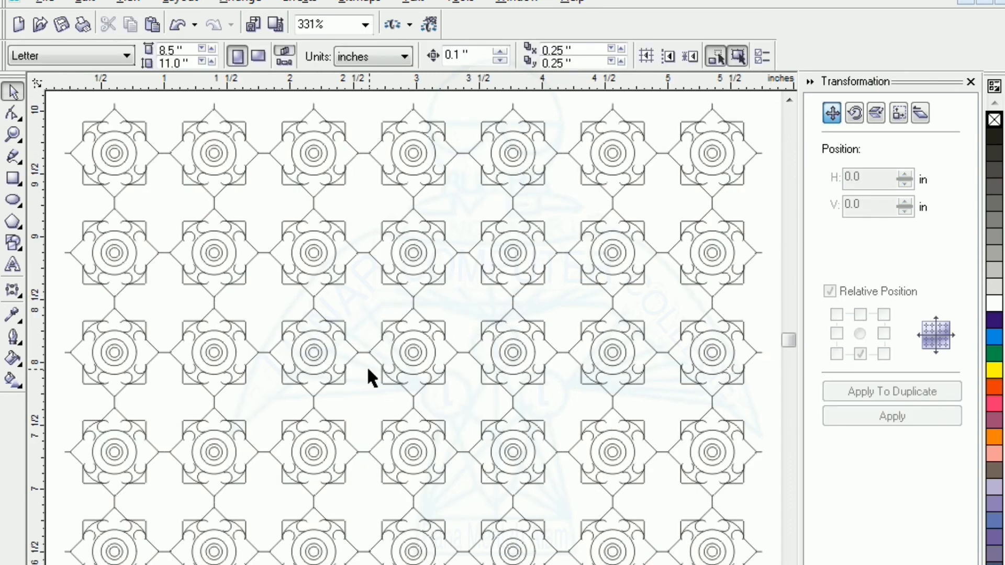
key("F3")
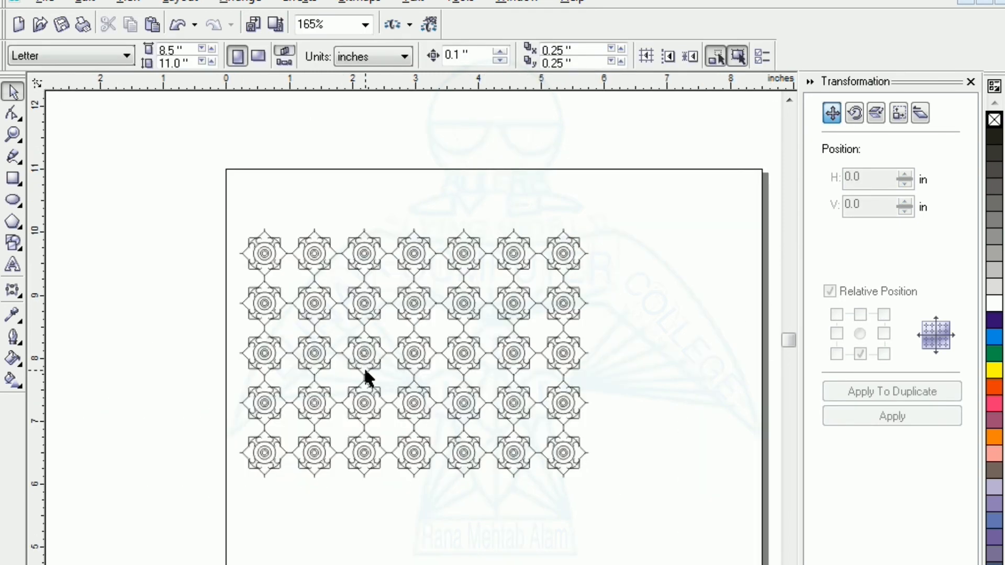
left_click_drag(183, 183, 679, 550)
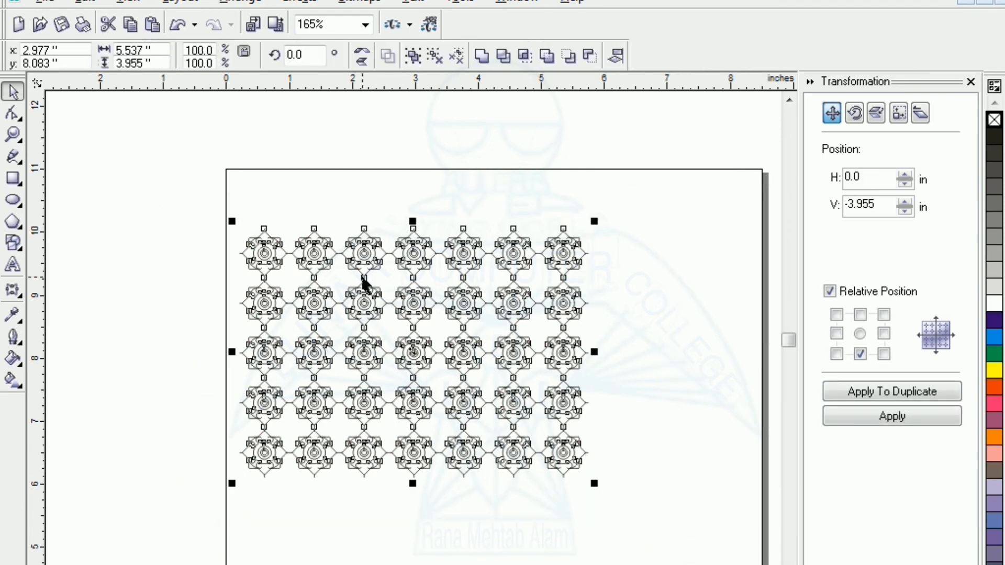
right_click(994, 346)
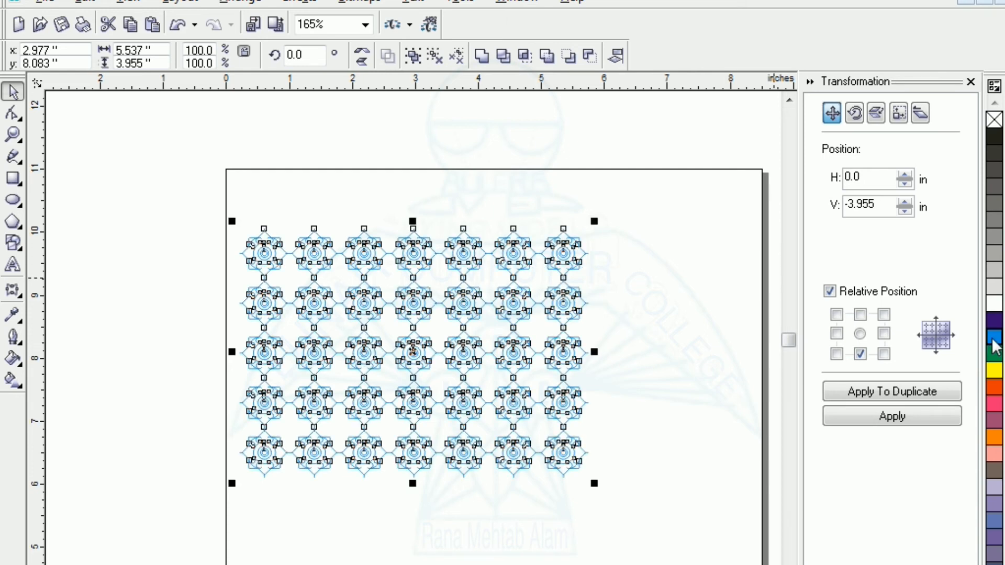
left_click(626, 482)
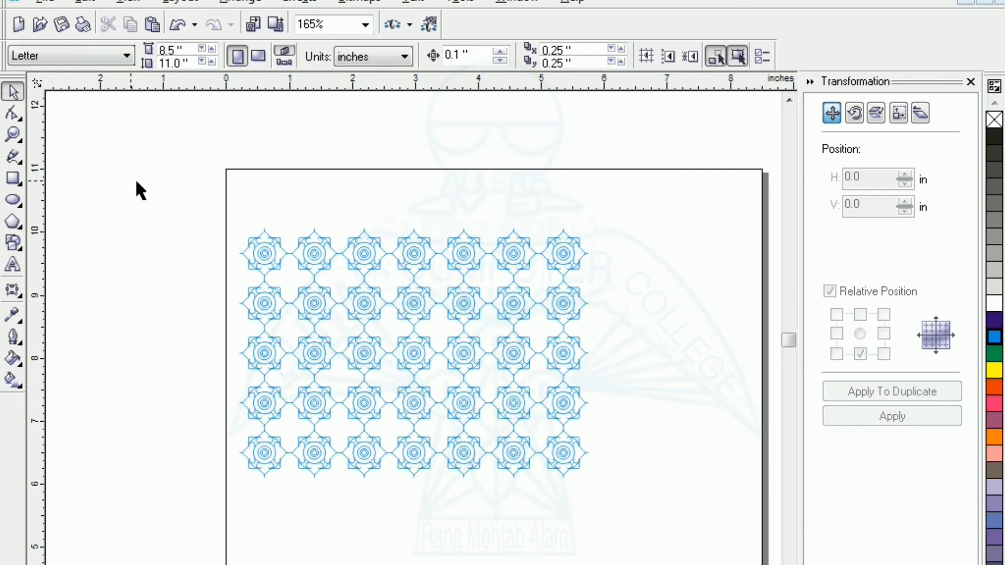
Close the Transformation docker and enlarge the grouped pattern proportionally to about 3.447 by 2.462 inches
left_click_drag(183, 181, 665, 536)
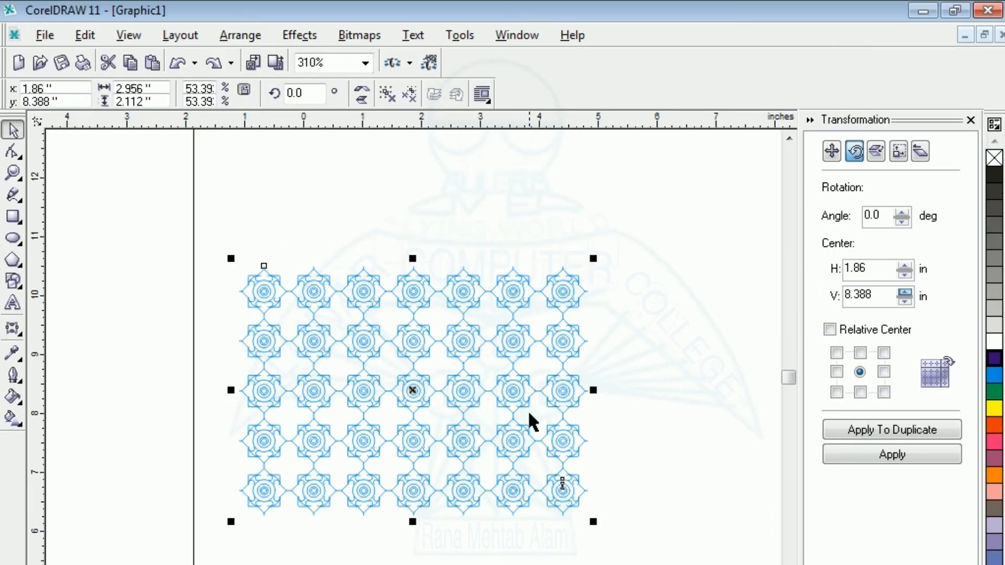
key("F3")
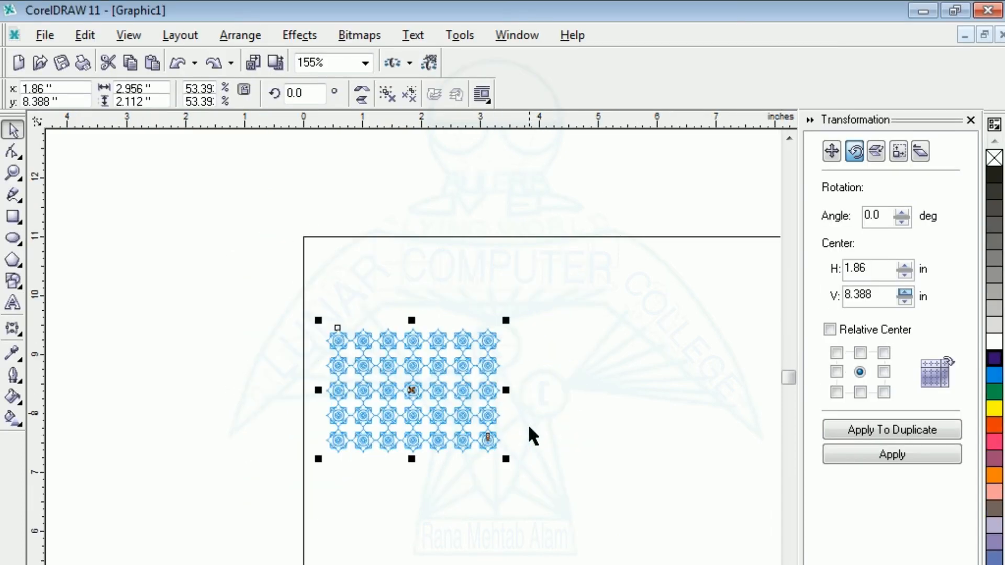
left_click(448, 552)
left_click(415, 416)
left_click(497, 559)
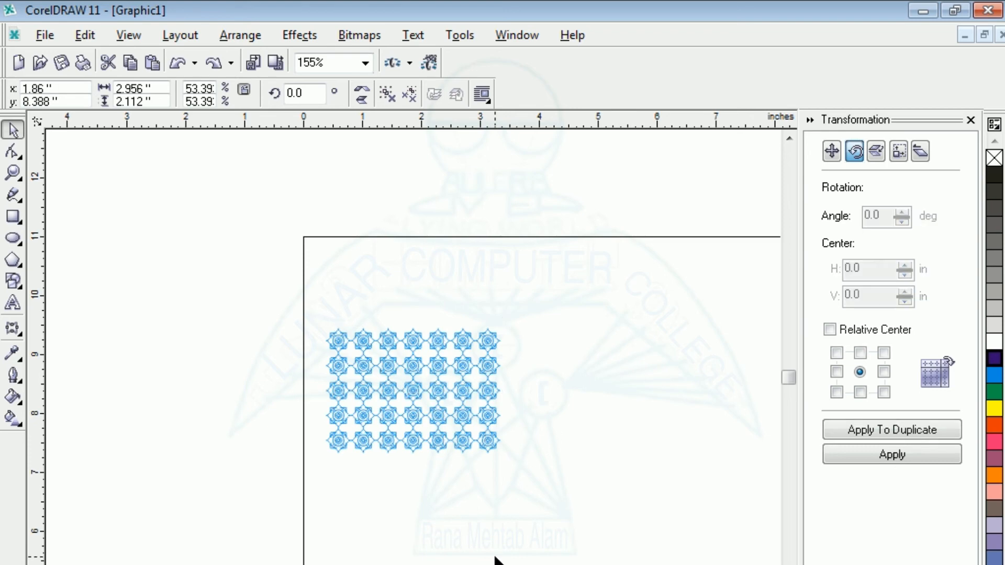
left_click(971, 120)
left_click(378, 382)
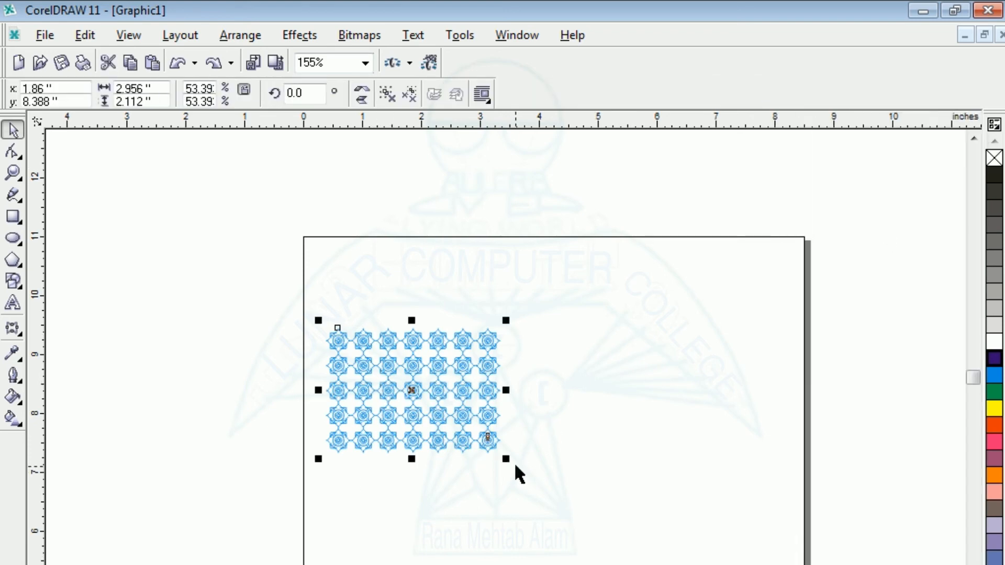
left_click_drag(506, 460, 558, 480)
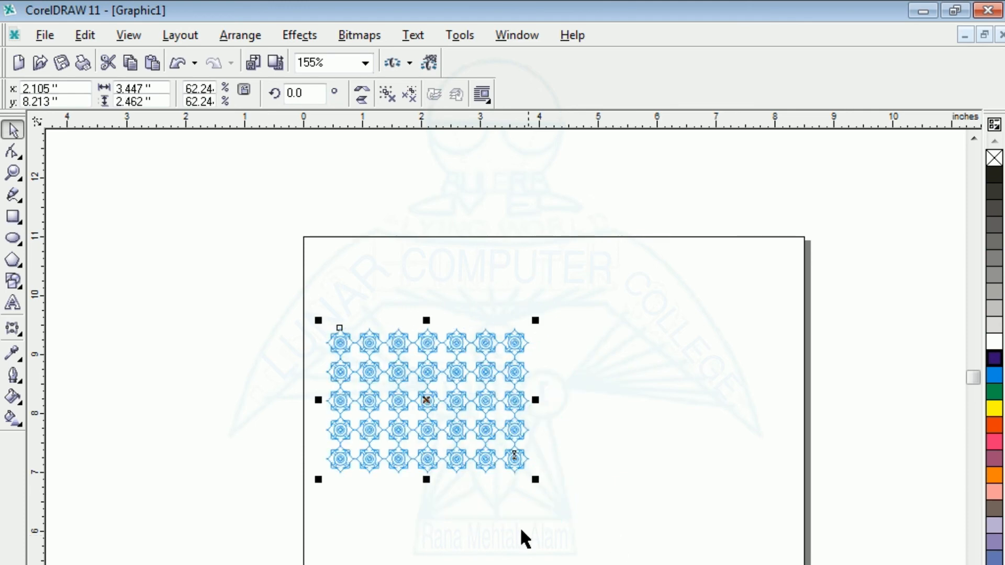
left_click(304, 407)
Draw a circle about 2.431 inches across to the right of the pattern and fill it with dark blue-violet
left_click(13, 239)
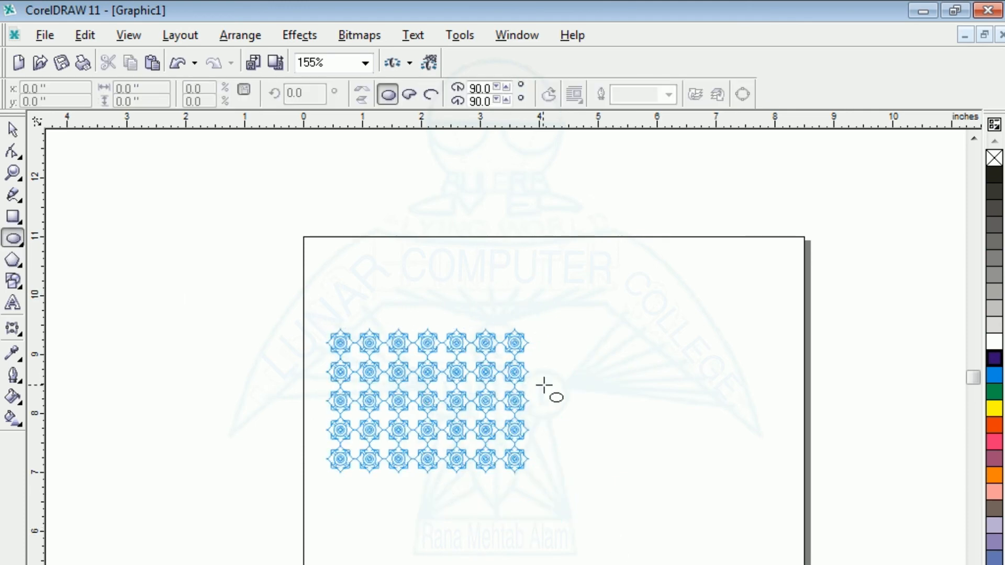
left_click_drag(552, 354, 695, 457)
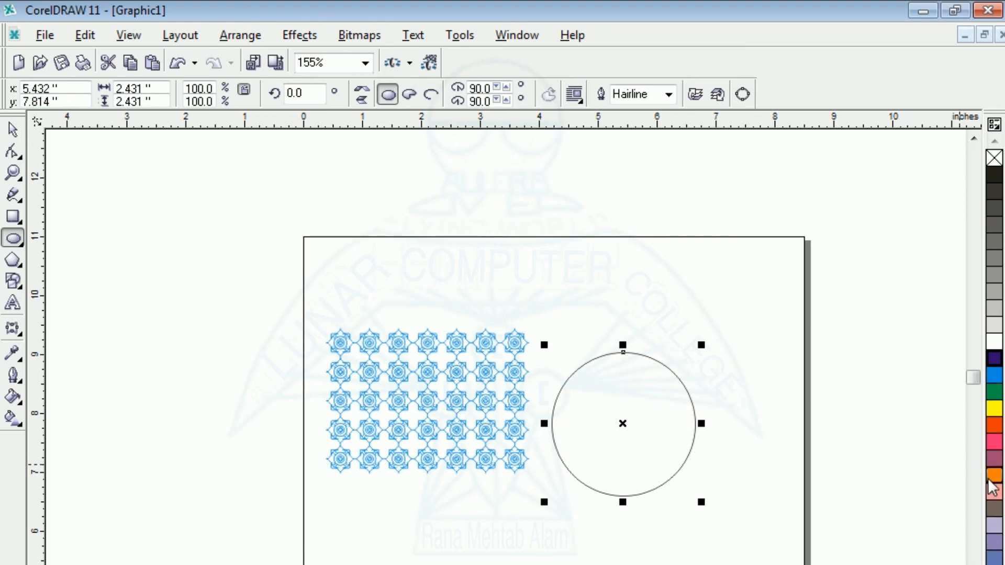
left_click(994, 363)
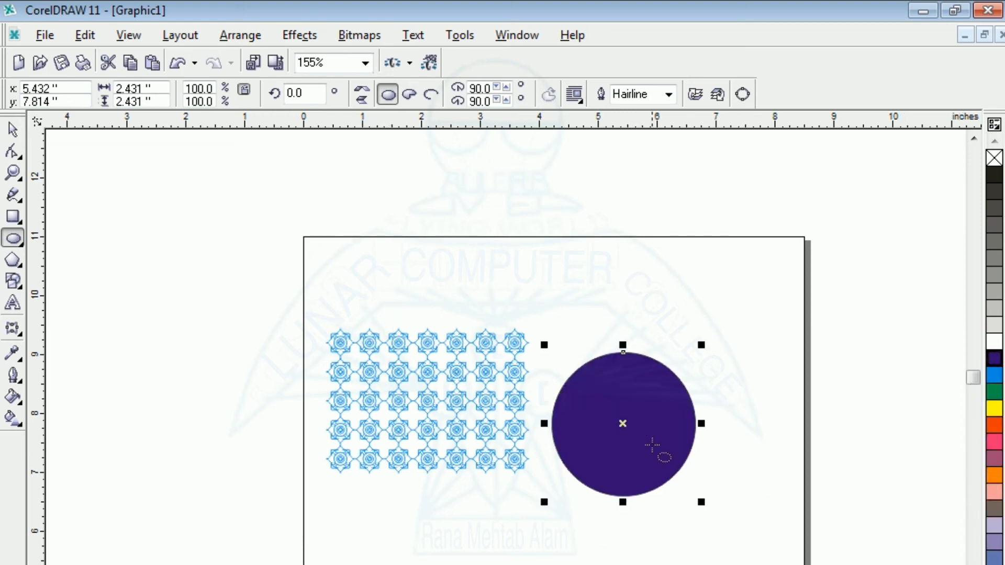
PowerClip the blue motif pattern inside the dark blue-violet circle
left_click(13, 129)
left_click(101, 235)
left_click(380, 365)
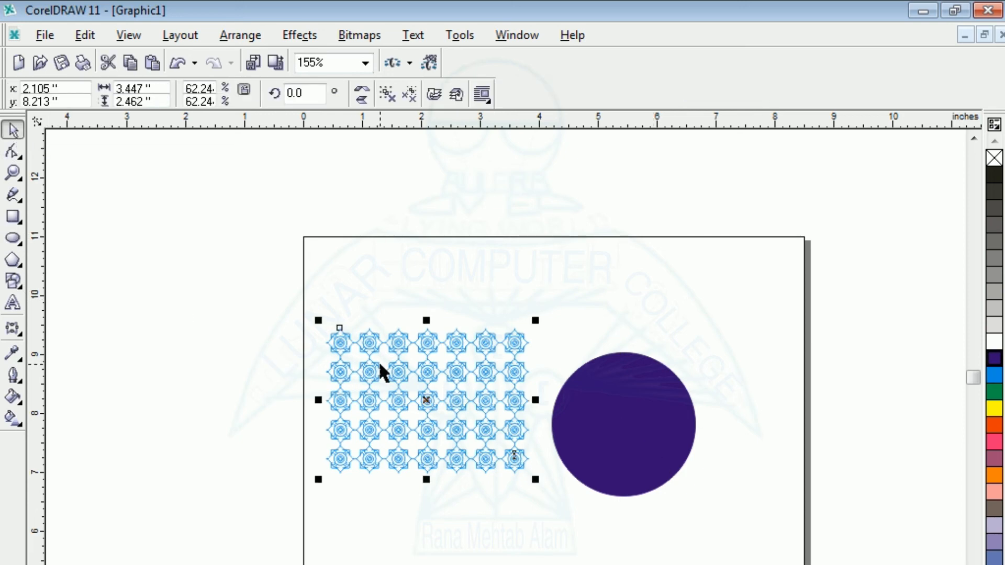
left_click(304, 35)
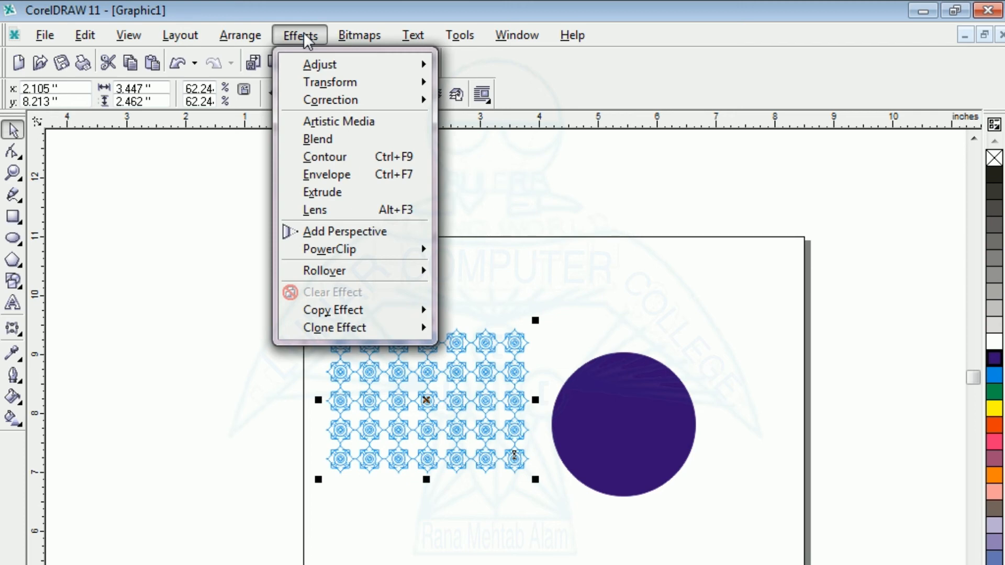
mouse_move(345, 250)
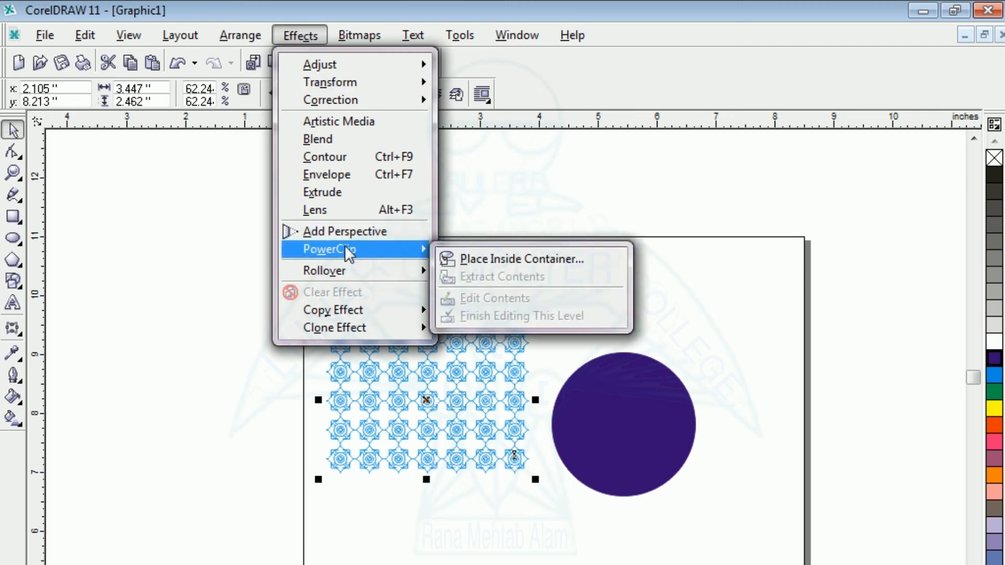
left_click(470, 262)
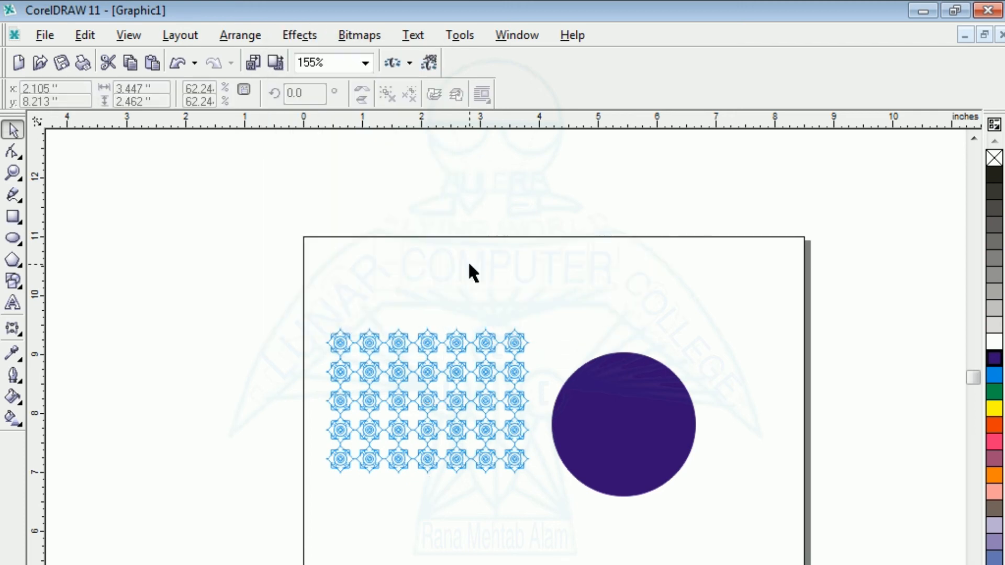
left_click(574, 419)
left_click(473, 342)
Give the circle containing the pattern a yellow outline
left_click_drag(480, 256, 765, 564)
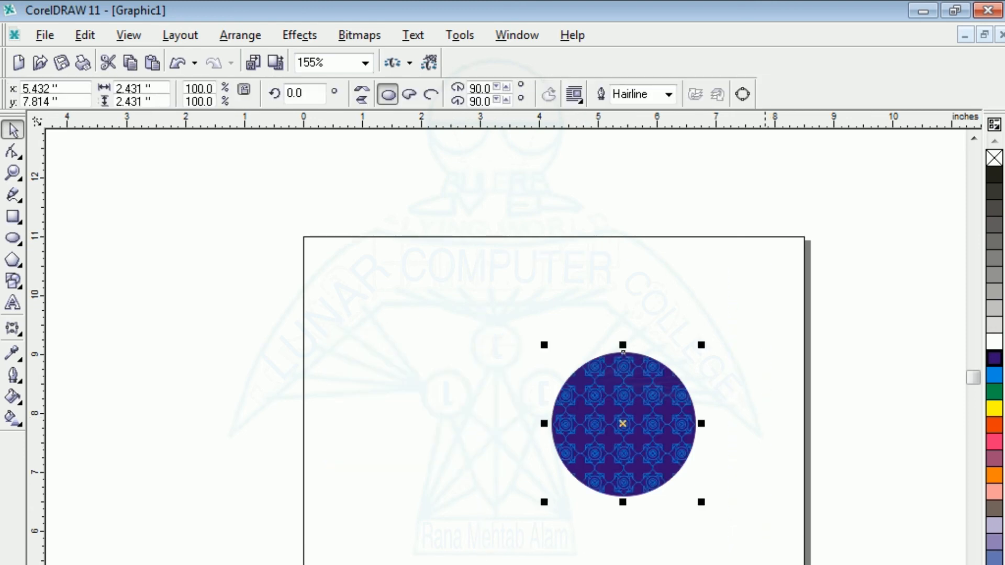
key("shift+F2")
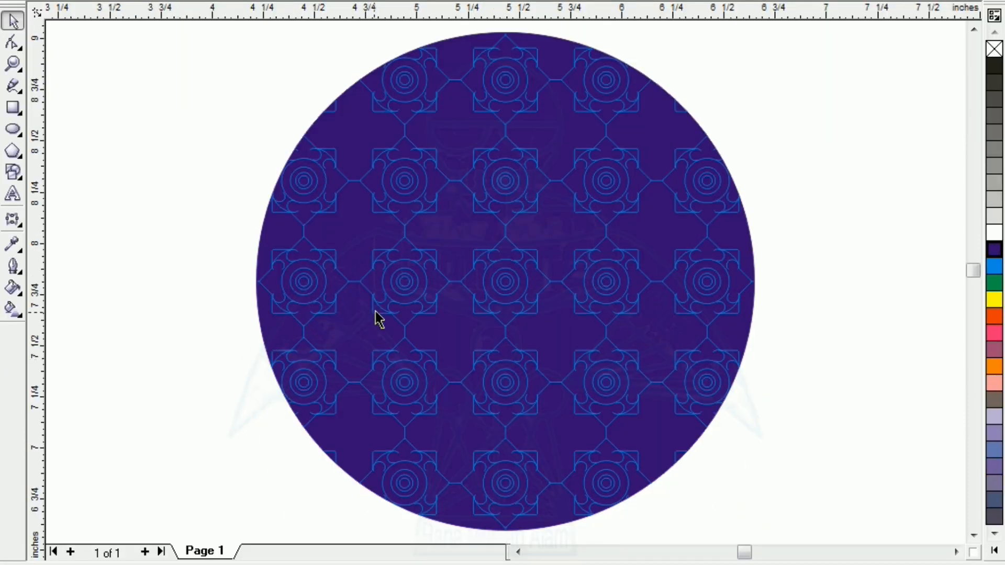
left_click(376, 314)
right_click(993, 301)
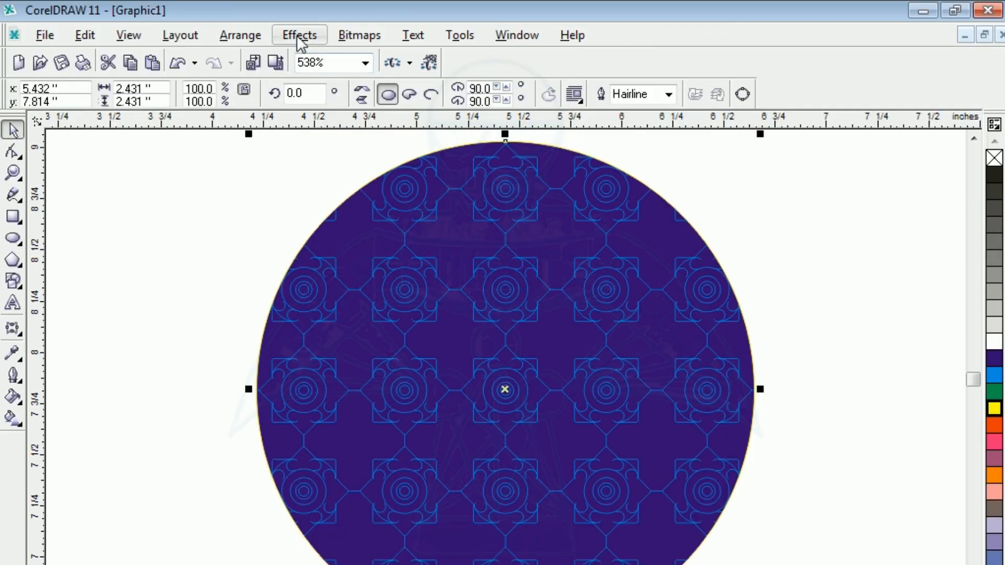
Edit the circle's PowerClip contents to recolor the pattern's outlines yellow, and finish editing this level
left_click(300, 34)
mouse_move(343, 250)
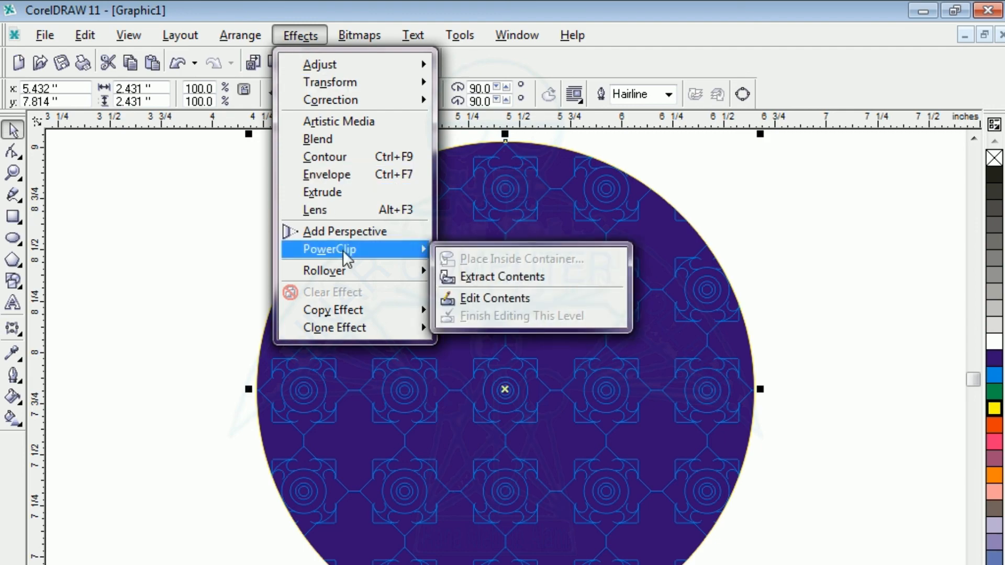
left_click(474, 296)
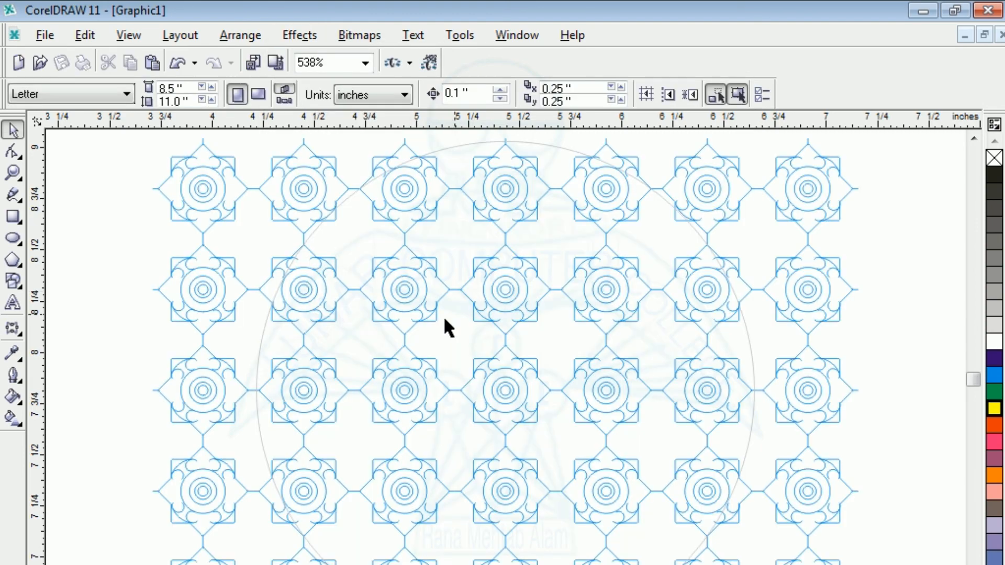
left_click(177, 321)
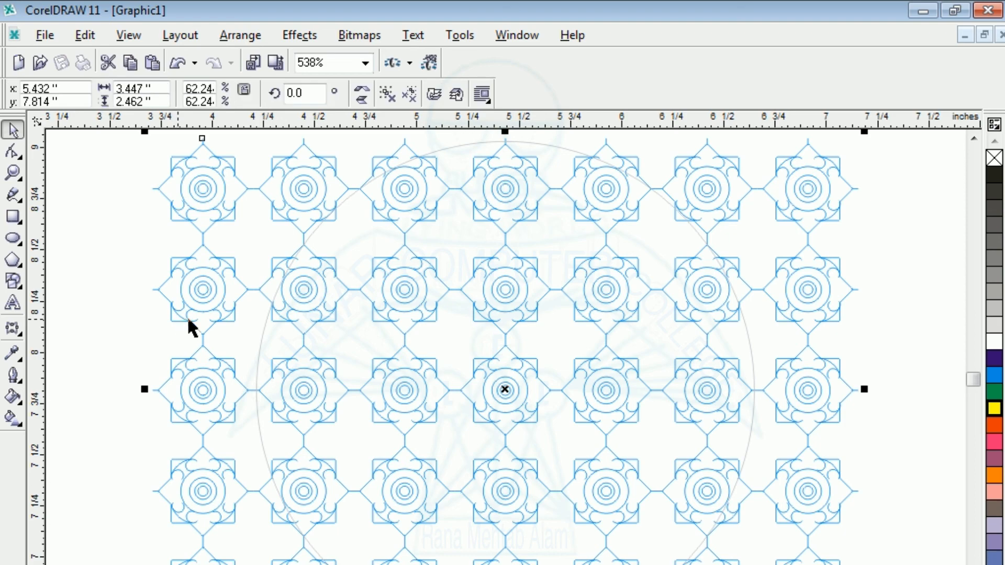
right_click(990, 410)
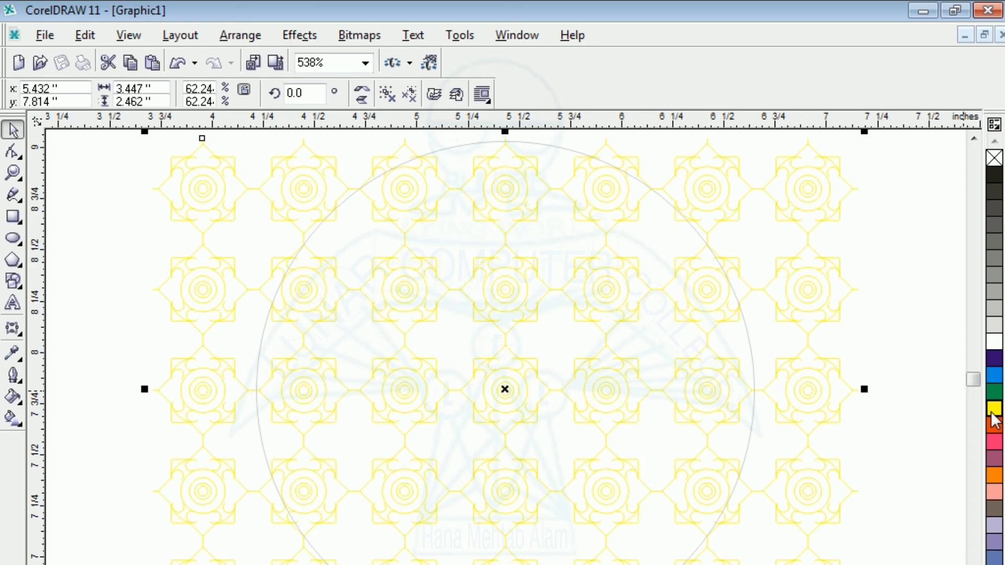
left_click(299, 36)
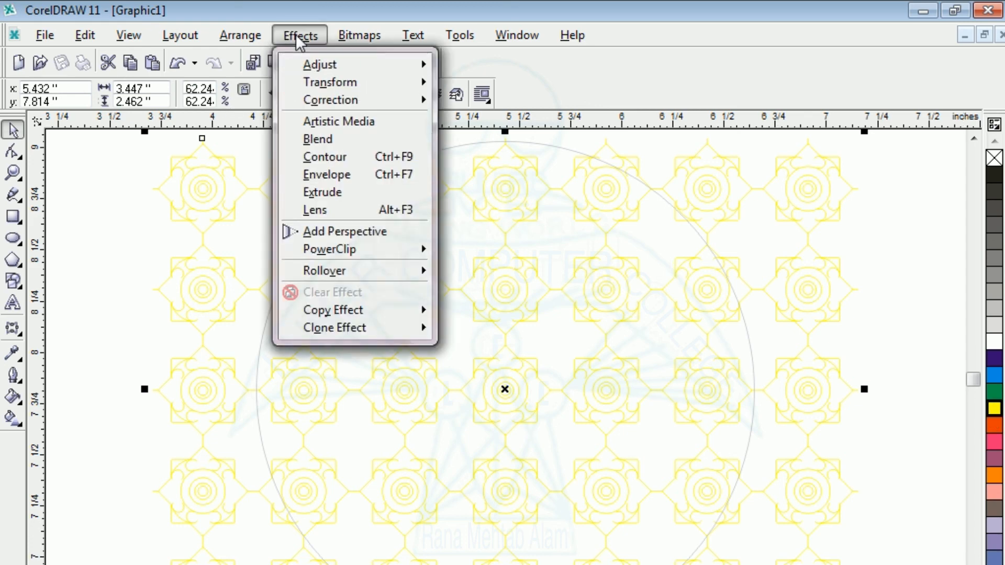
mouse_move(311, 257)
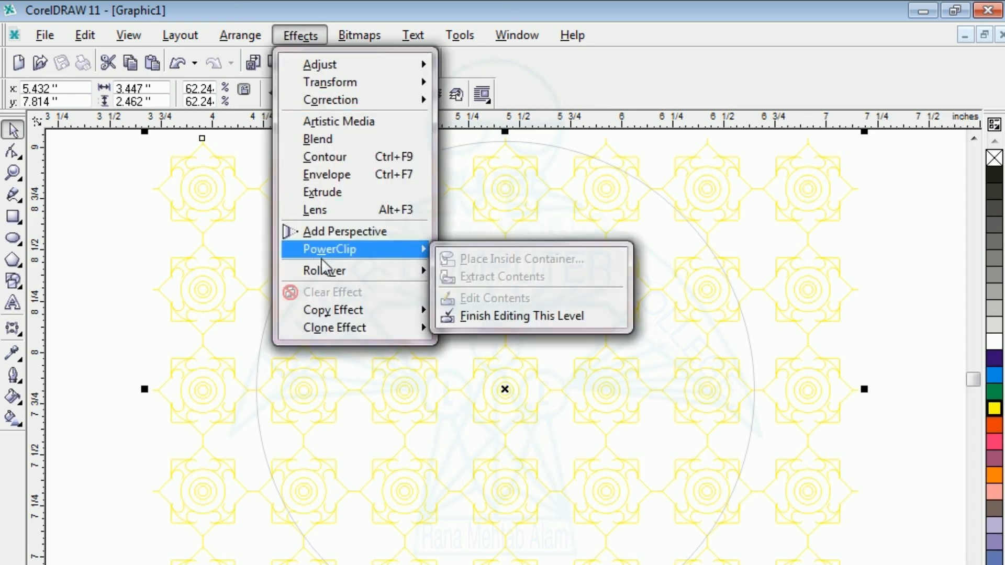
left_click(507, 318)
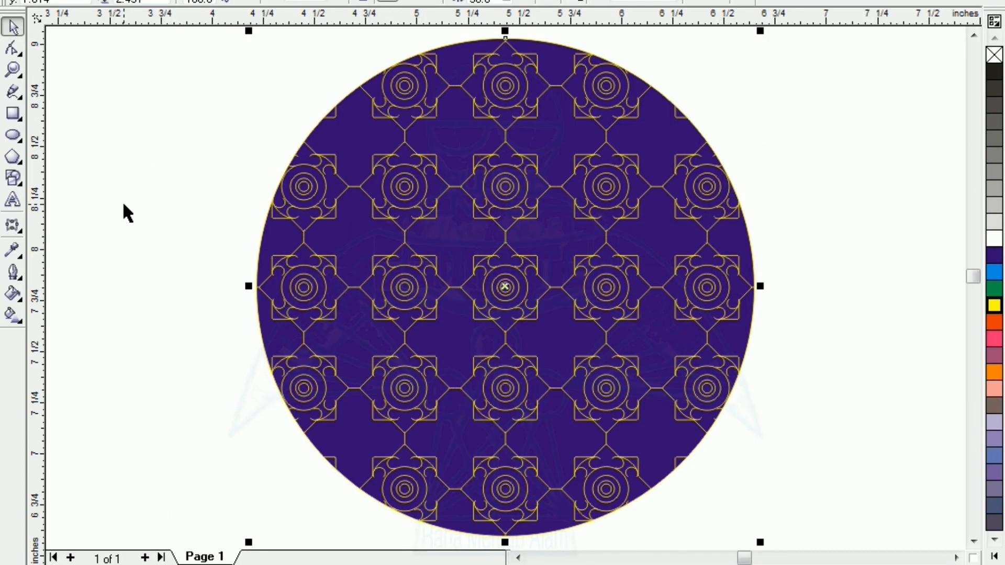
key("F3")
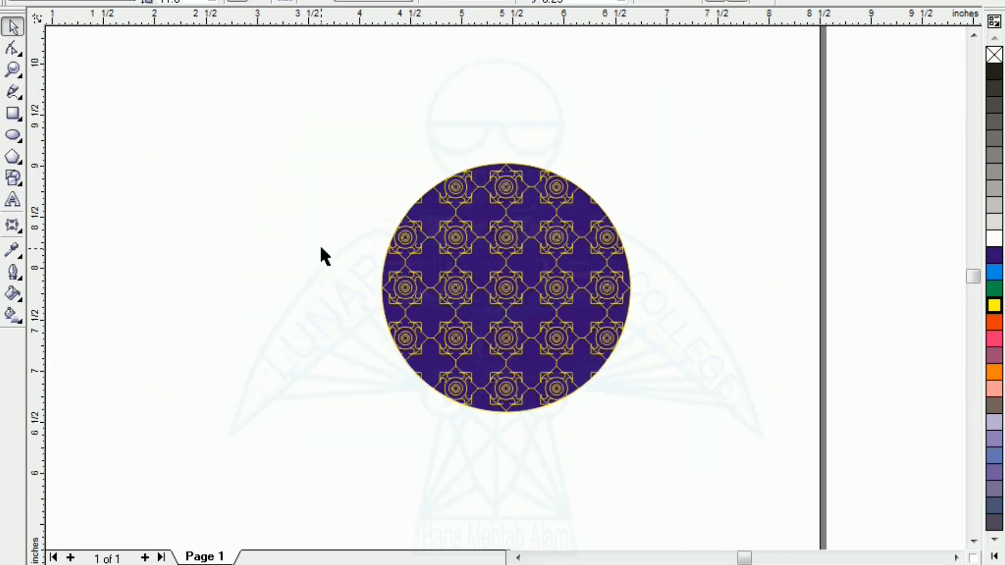
left_click_drag(300, 107, 703, 487)
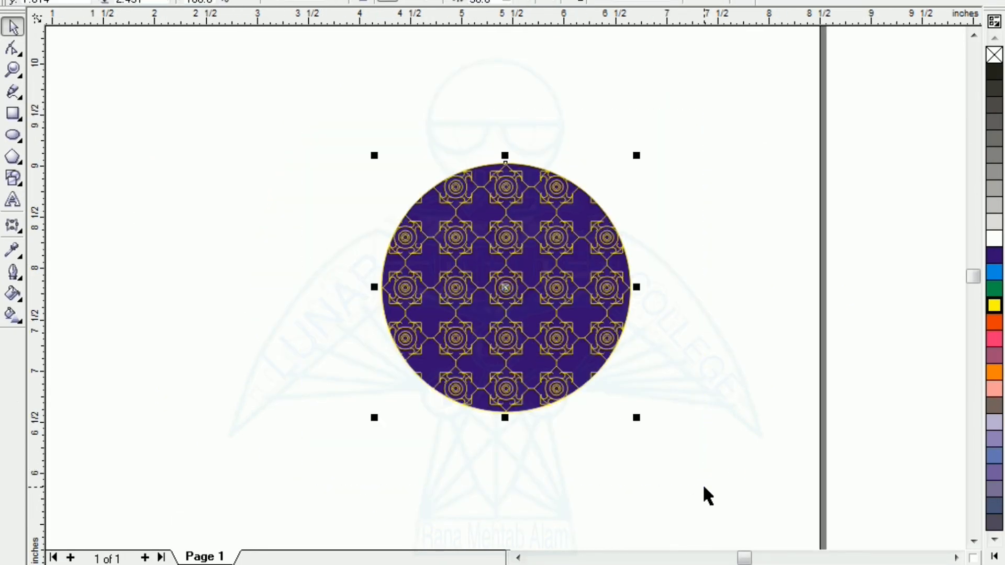
key("shift+F2")
left_click(164, 322)
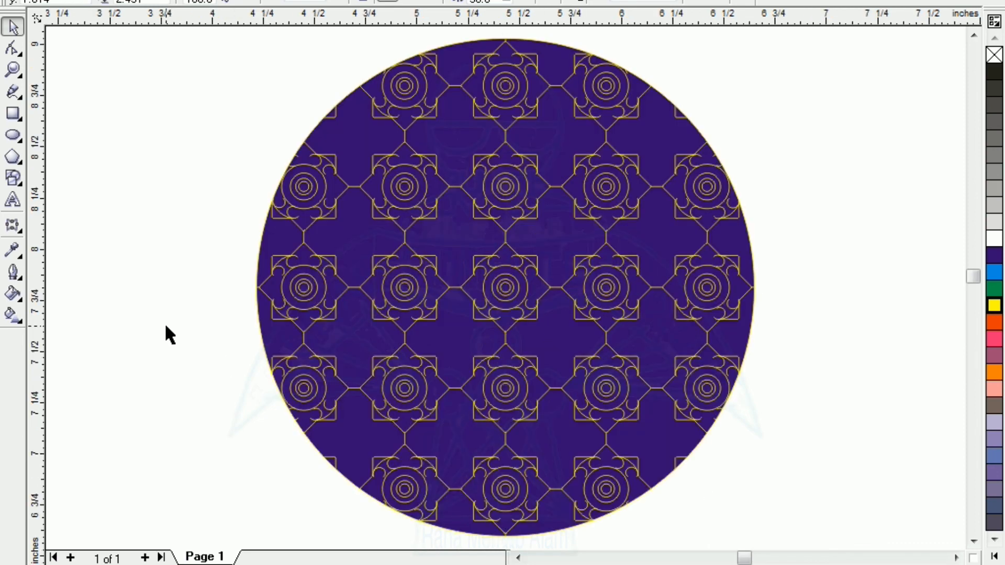